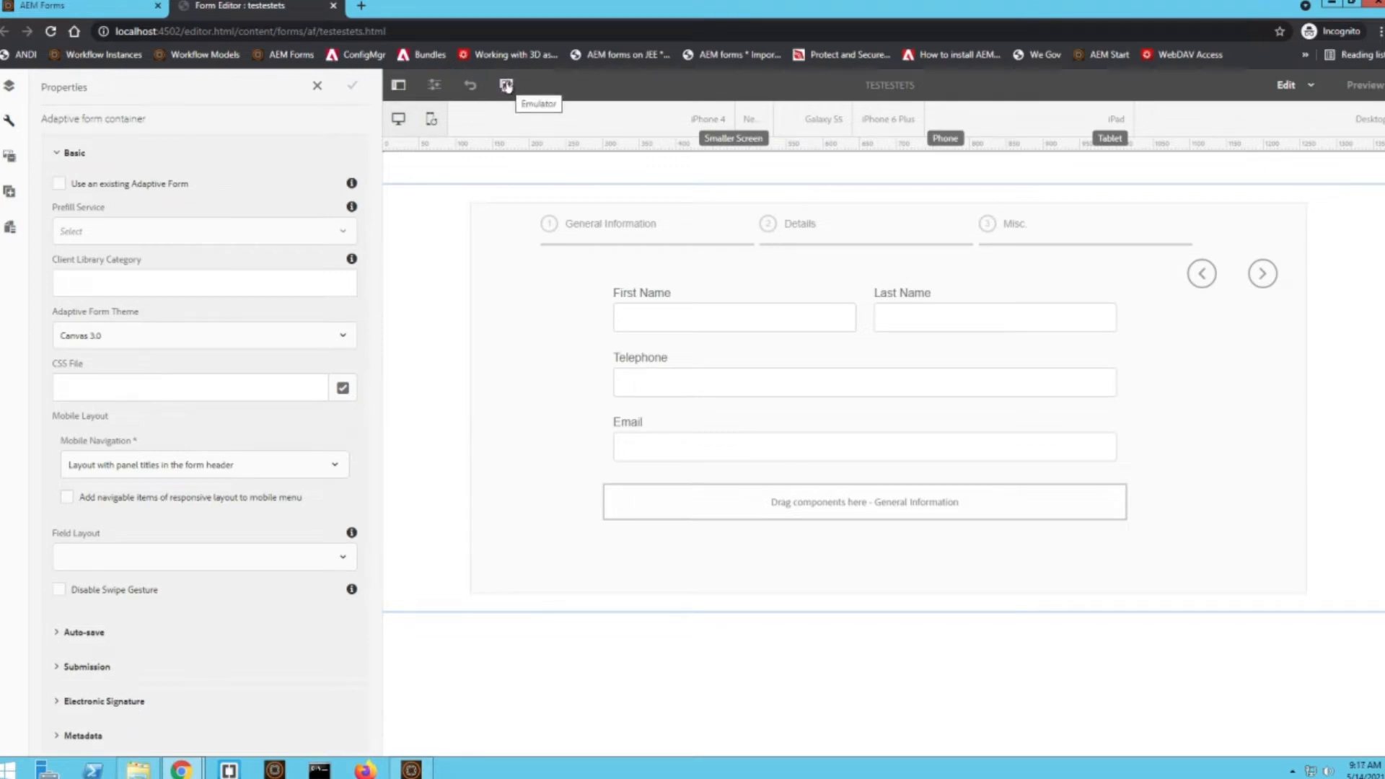
Preview the form in the emulator at iPad size and at iPhone 4 size
{"action": "left_click", "coordinate": [507, 87]}
{"action": "left_click", "coordinate": [507, 86]}
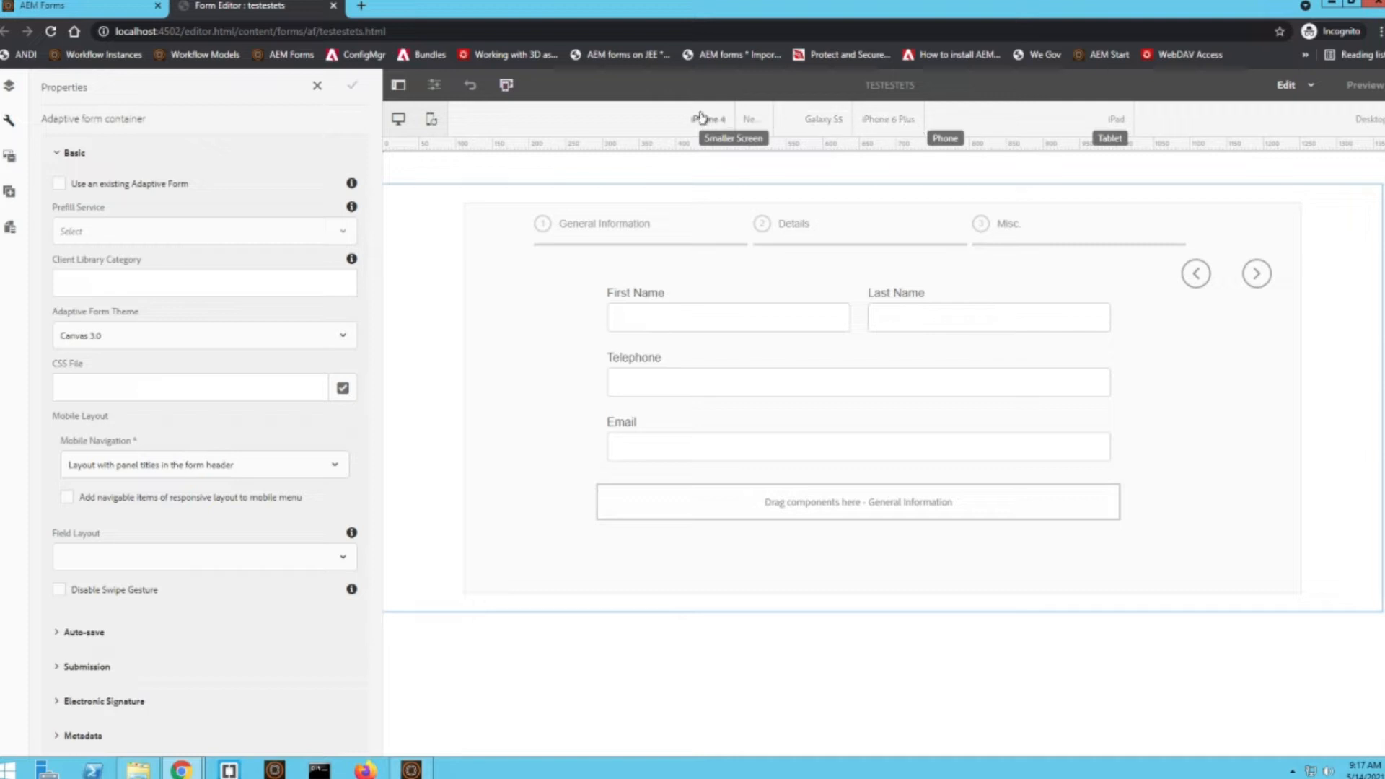
{"action": "left_click", "coordinate": [1363, 85]}
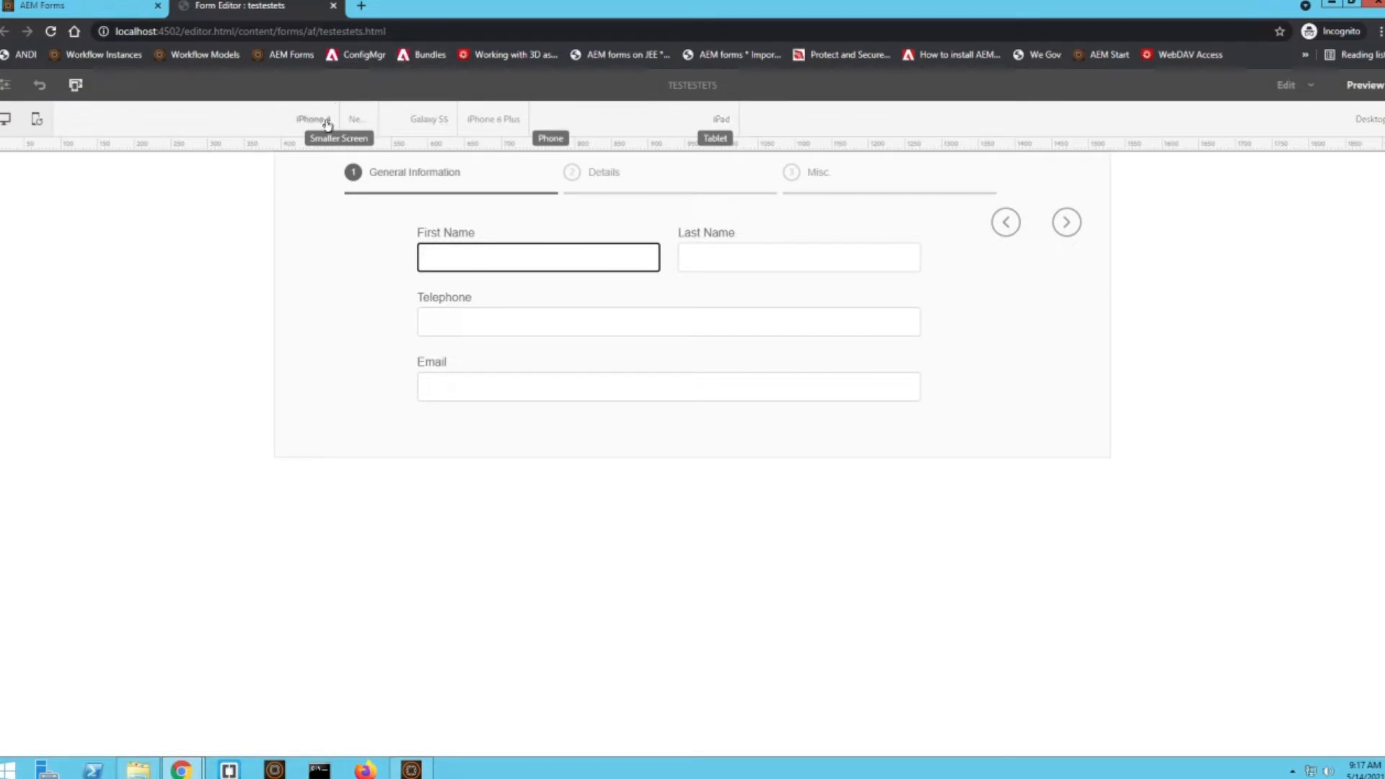
{"action": "left_click_drag", "start_coordinate": [615, 114], "coordinate": [672, 31]}
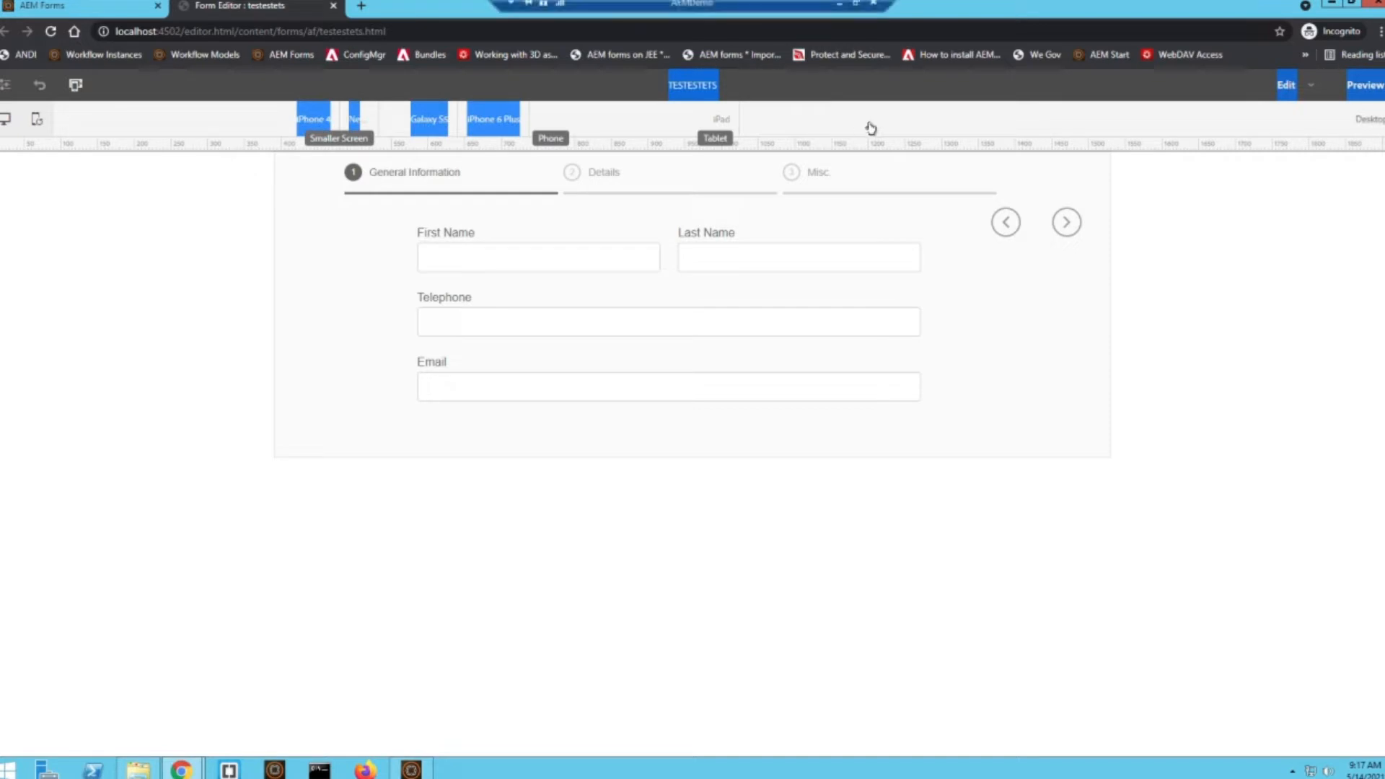
{"action": "left_click", "coordinate": [678, 125]}
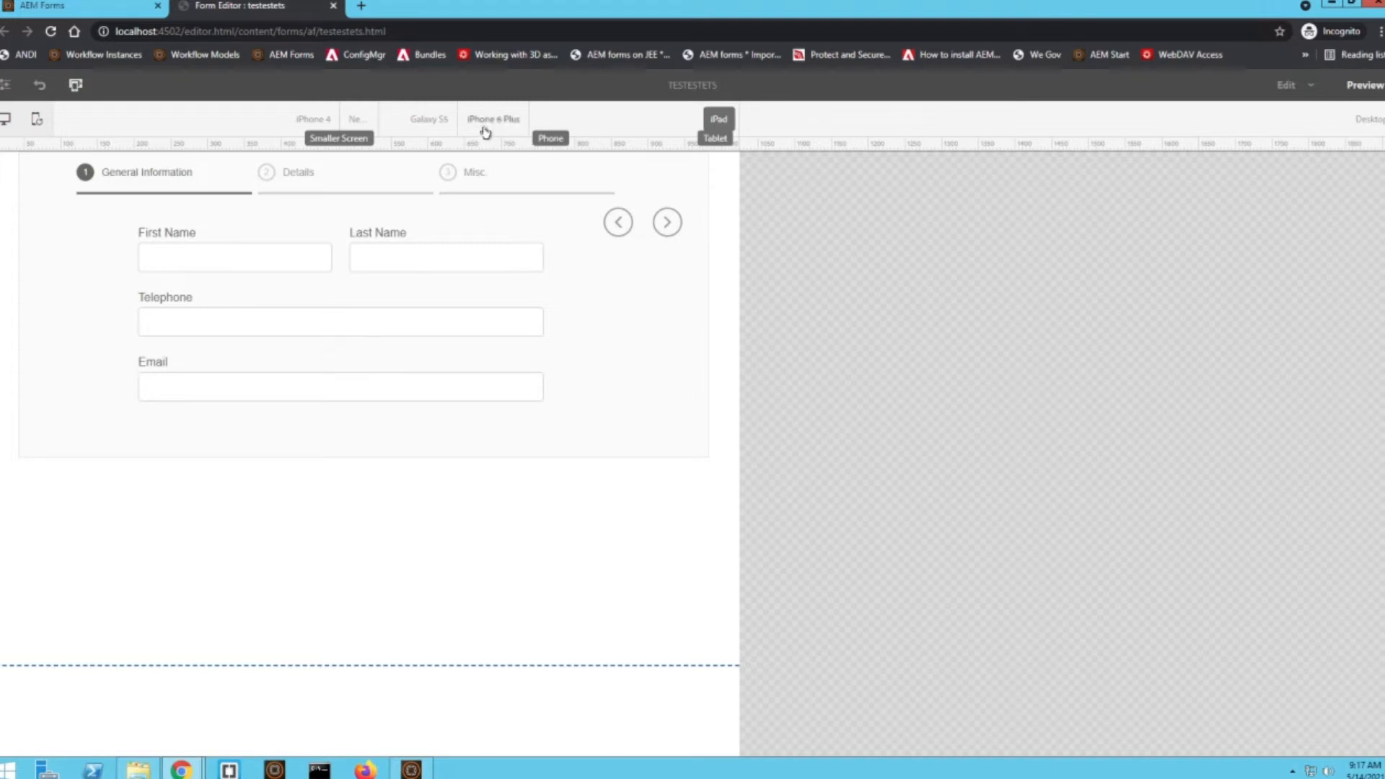
{"action": "left_click", "coordinate": [295, 121]}
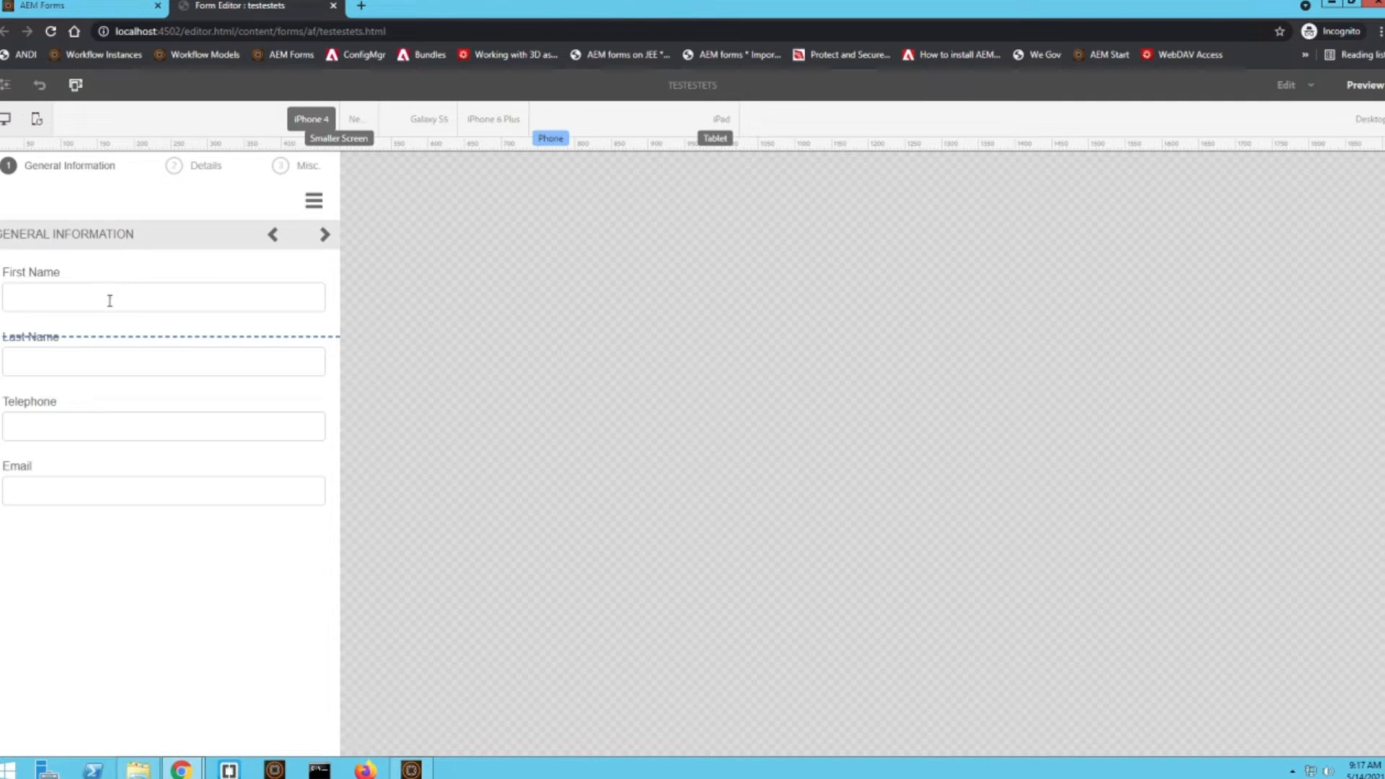
Check the iPhone 4 preview in both orientations, and view the form on a Galaxy S5 in portrait
{"action": "left_click", "coordinate": [37, 118]}
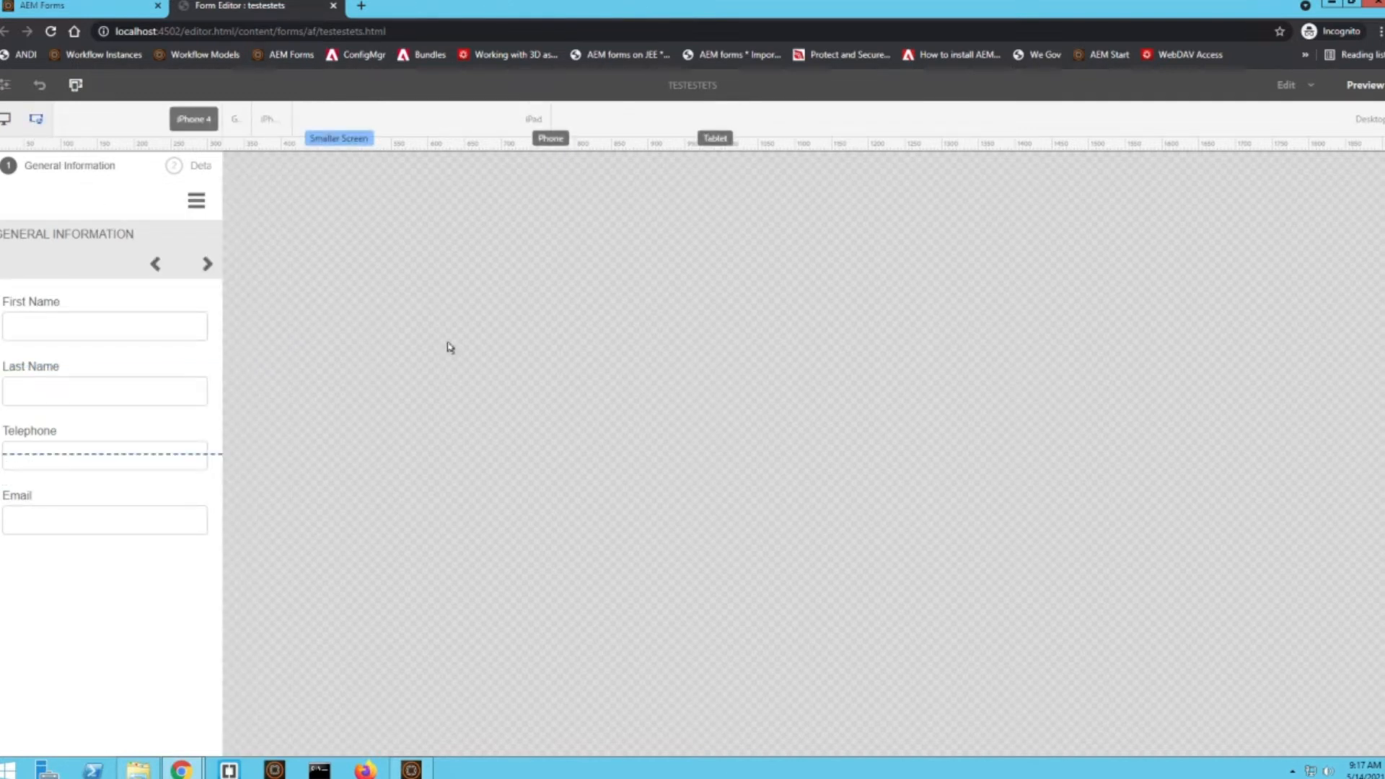
{"action": "left_click", "coordinate": [35, 120]}
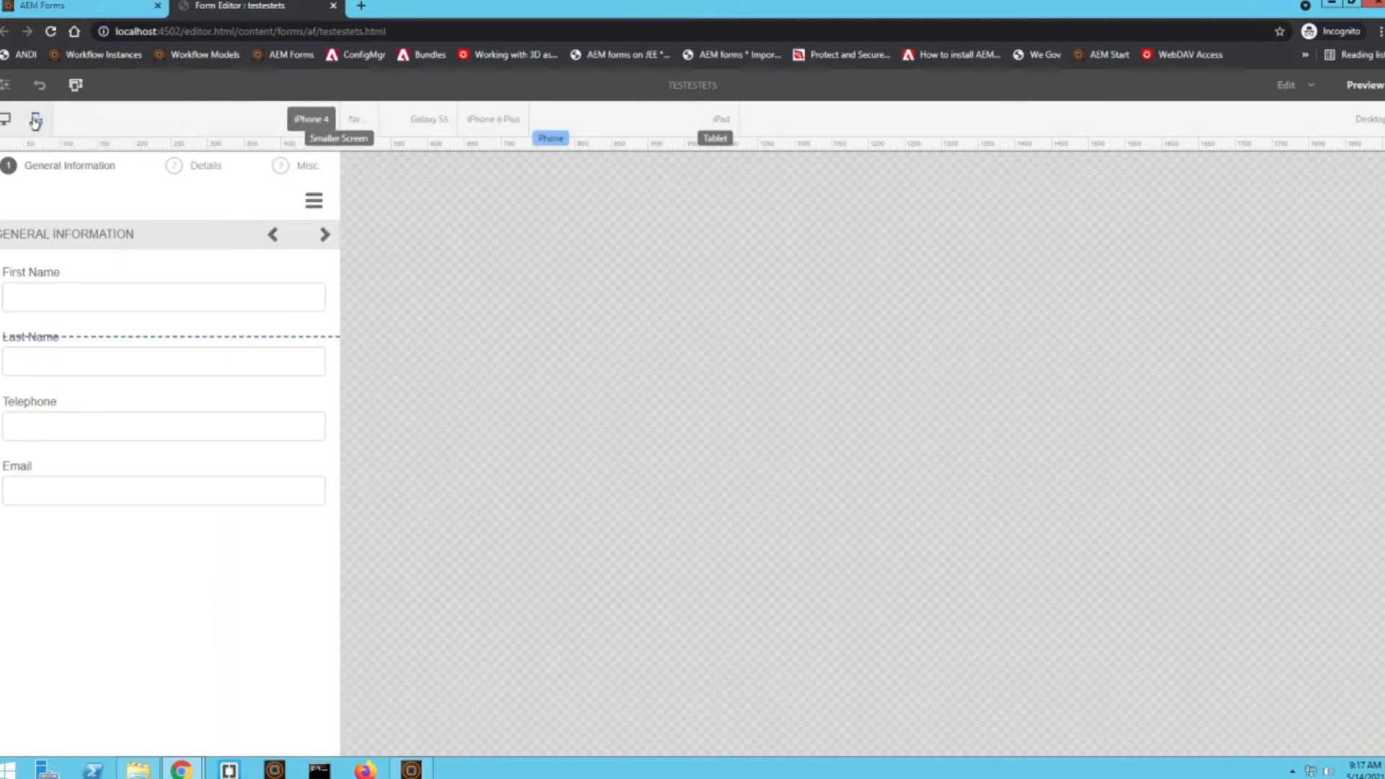
{"action": "left_click", "coordinate": [402, 121]}
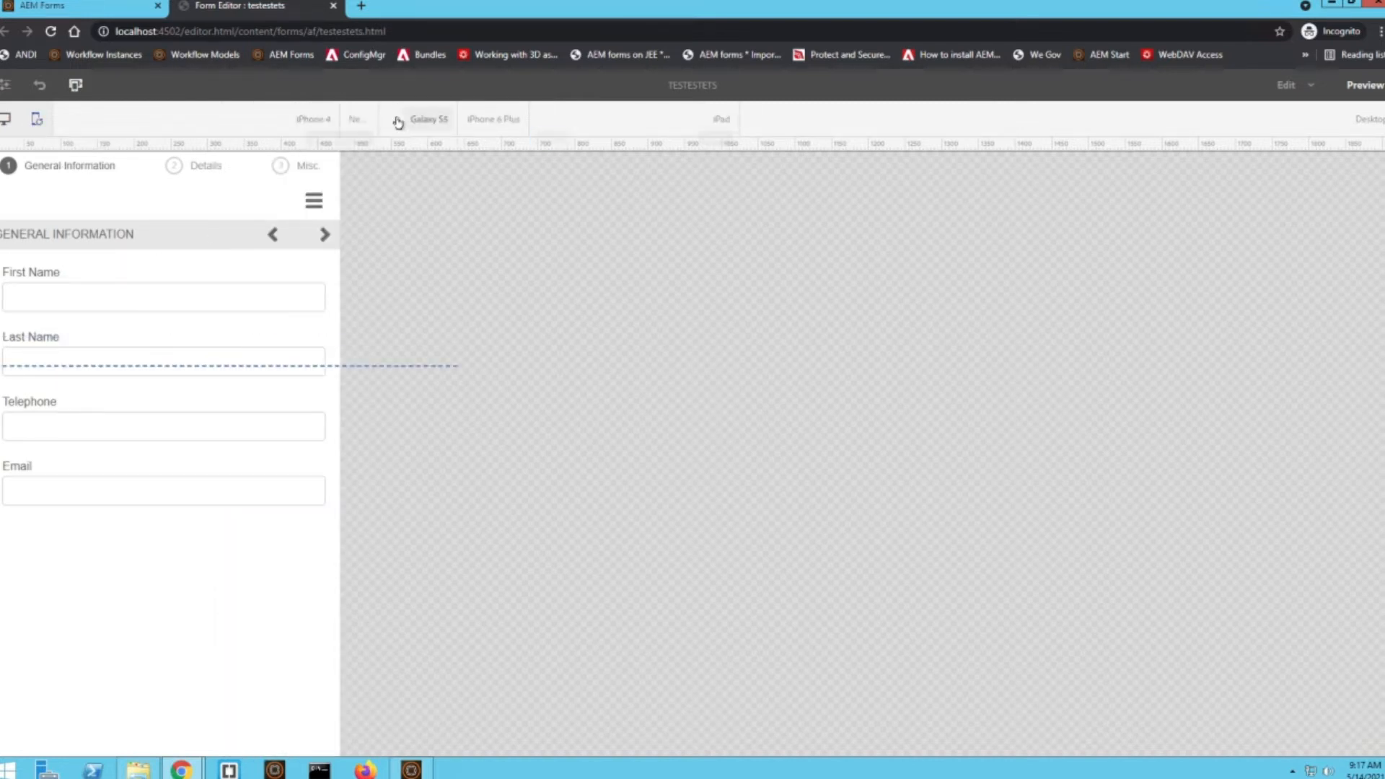
{"action": "left_click", "coordinate": [36, 119]}
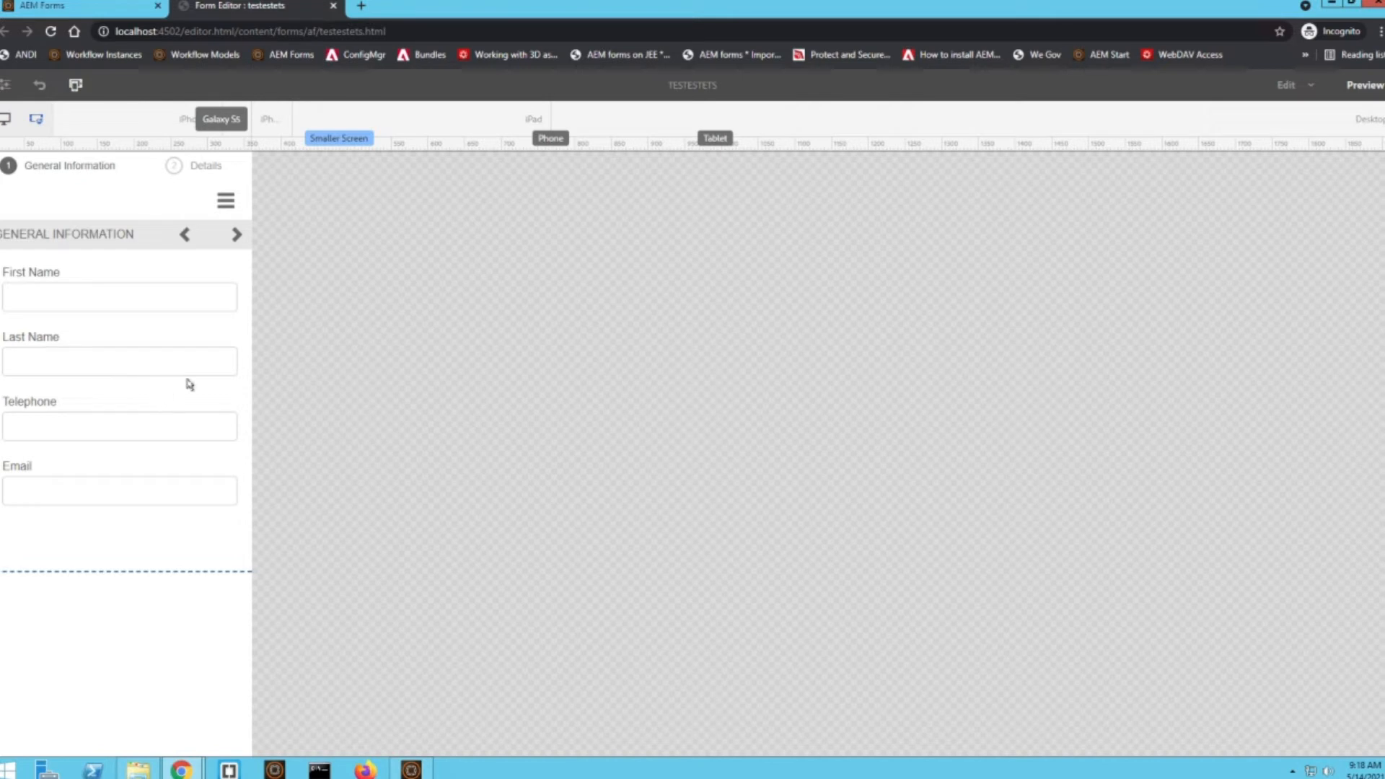
Switch the form editor from preview to Layout mode and reload the page
{"action": "left_click", "coordinate": [1292, 85]}
{"action": "left_click", "coordinate": [595, 316]}
{"action": "left_click", "coordinate": [1305, 90]}
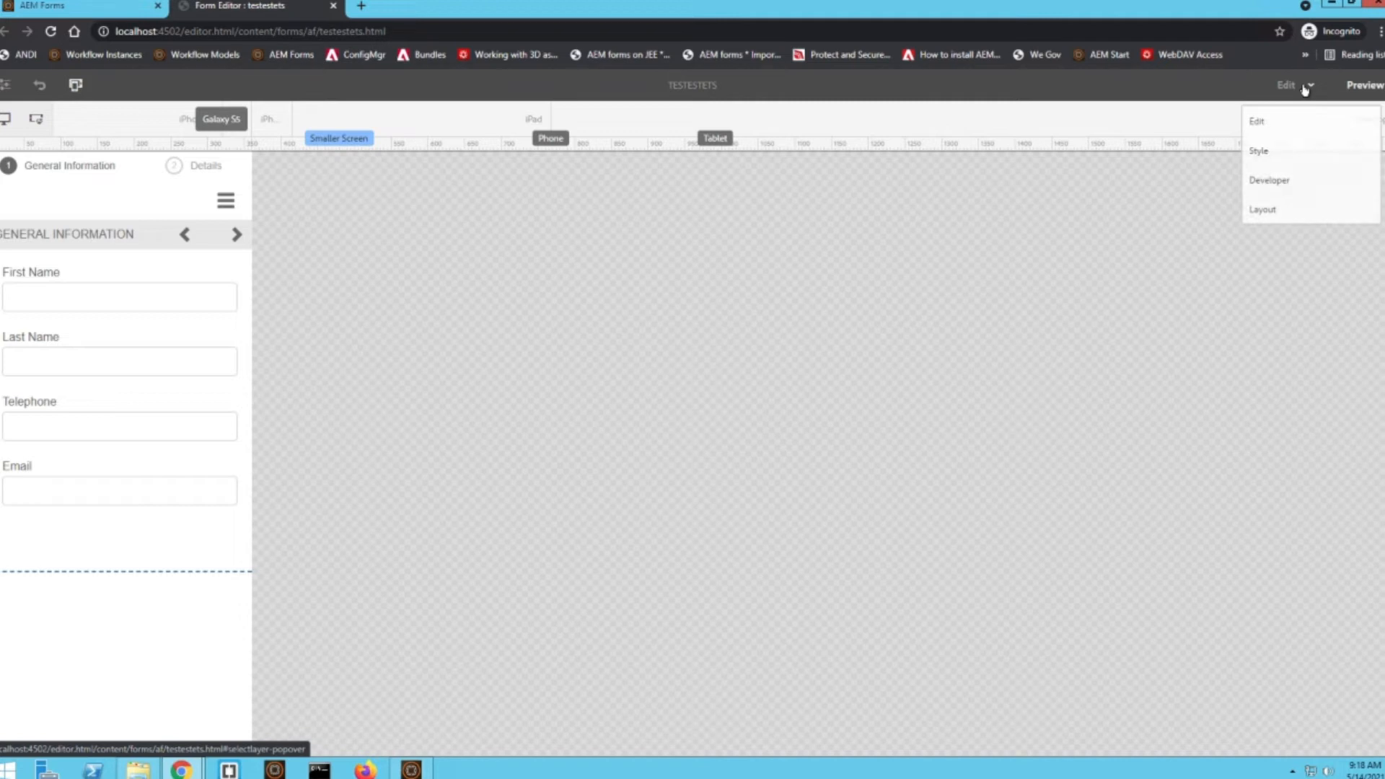
{"action": "left_click", "coordinate": [1274, 211]}
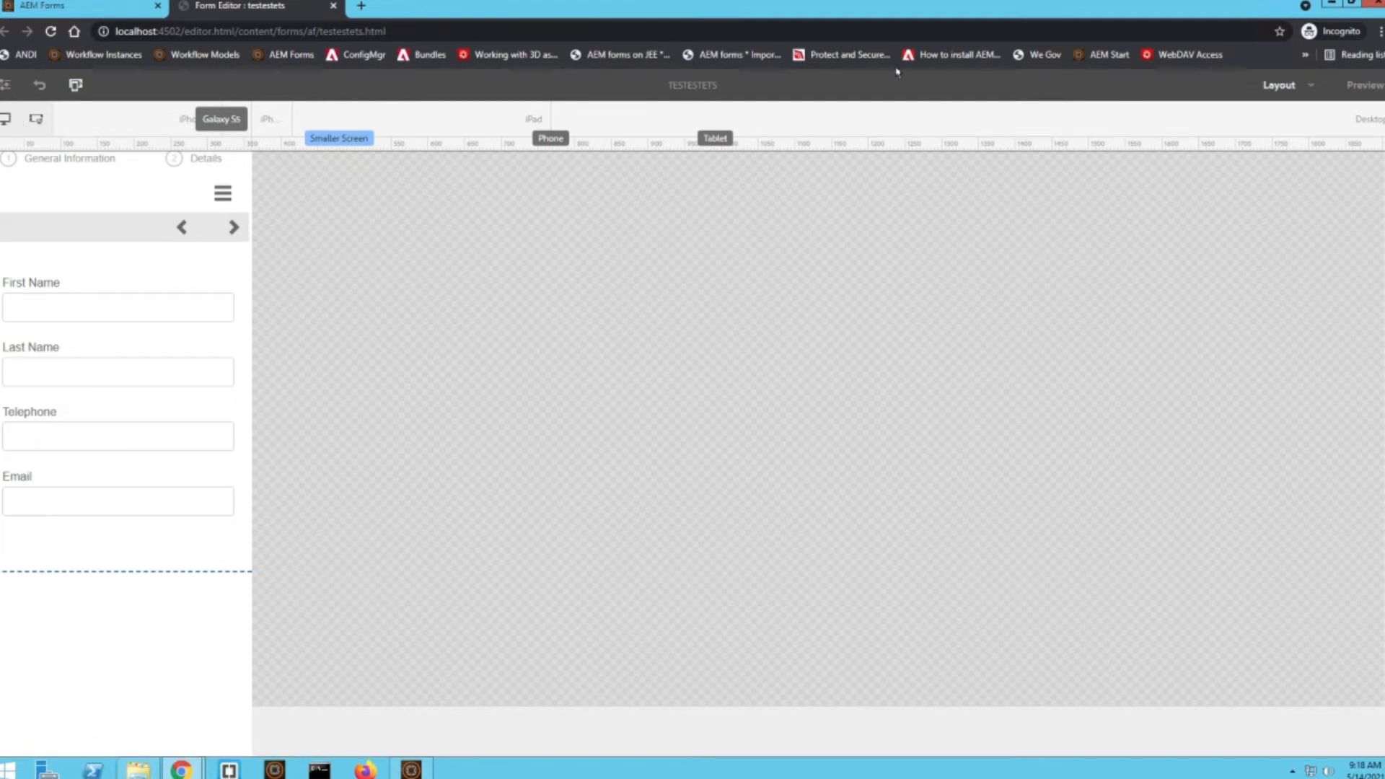
{"action": "left_click", "coordinate": [51, 31]}
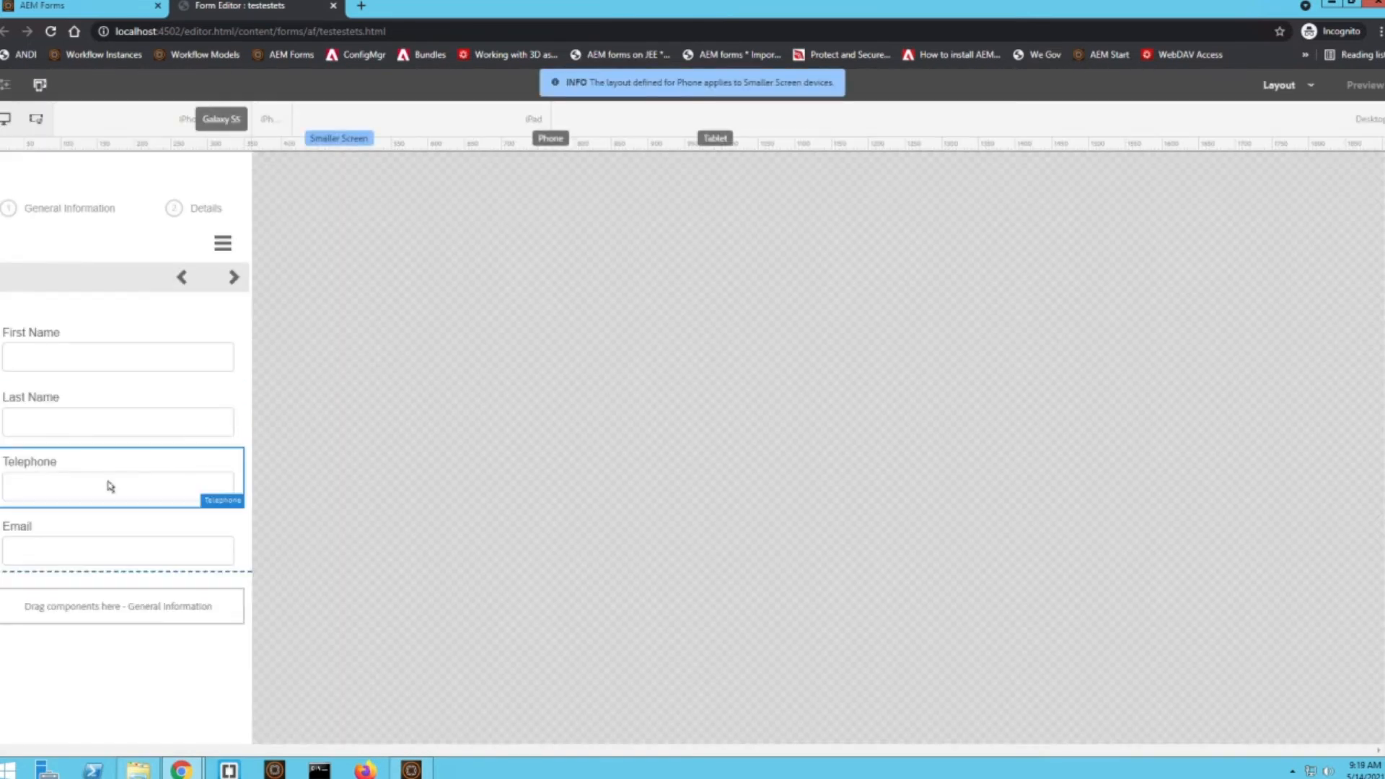
Narrow the Telephone and Email fields to half width so they share one row on the Galaxy S5, and compare with the iPad layout
{"action": "left_click", "coordinate": [112, 486]}
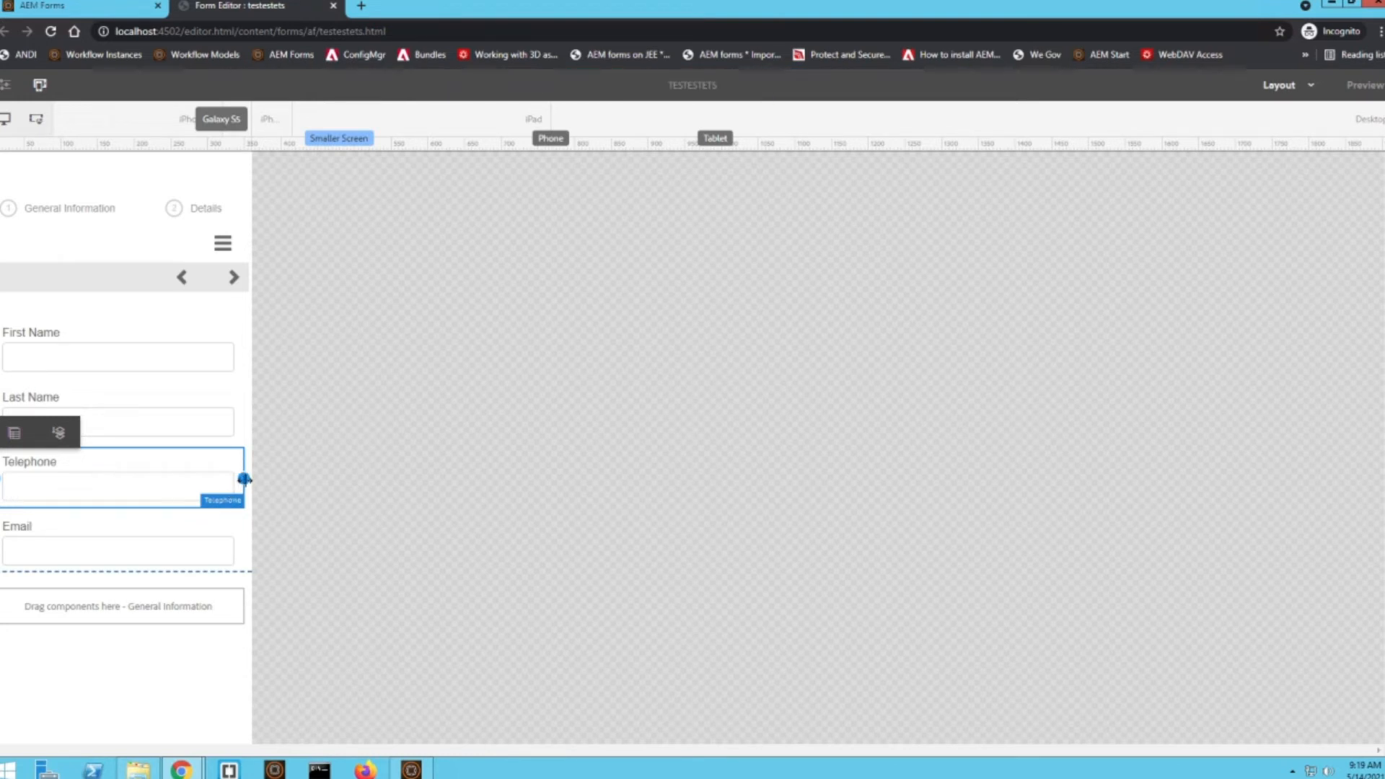
{"action": "left_click_drag", "start_coordinate": [245, 479], "coordinate": [119, 488]}
{"action": "left_click", "coordinate": [214, 539]}
{"action": "left_click_drag", "start_coordinate": [241, 542], "coordinate": [119, 548]}
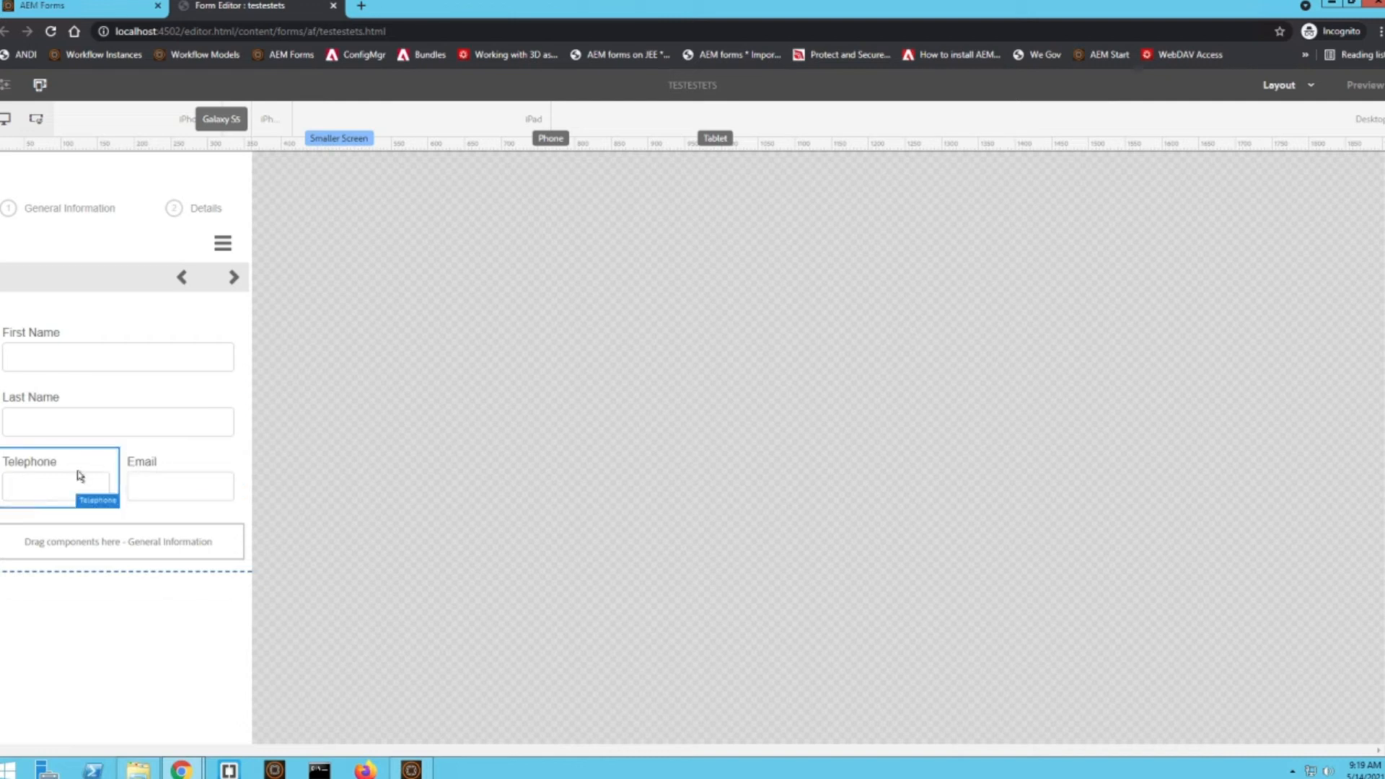
{"action": "left_click", "coordinate": [482, 132]}
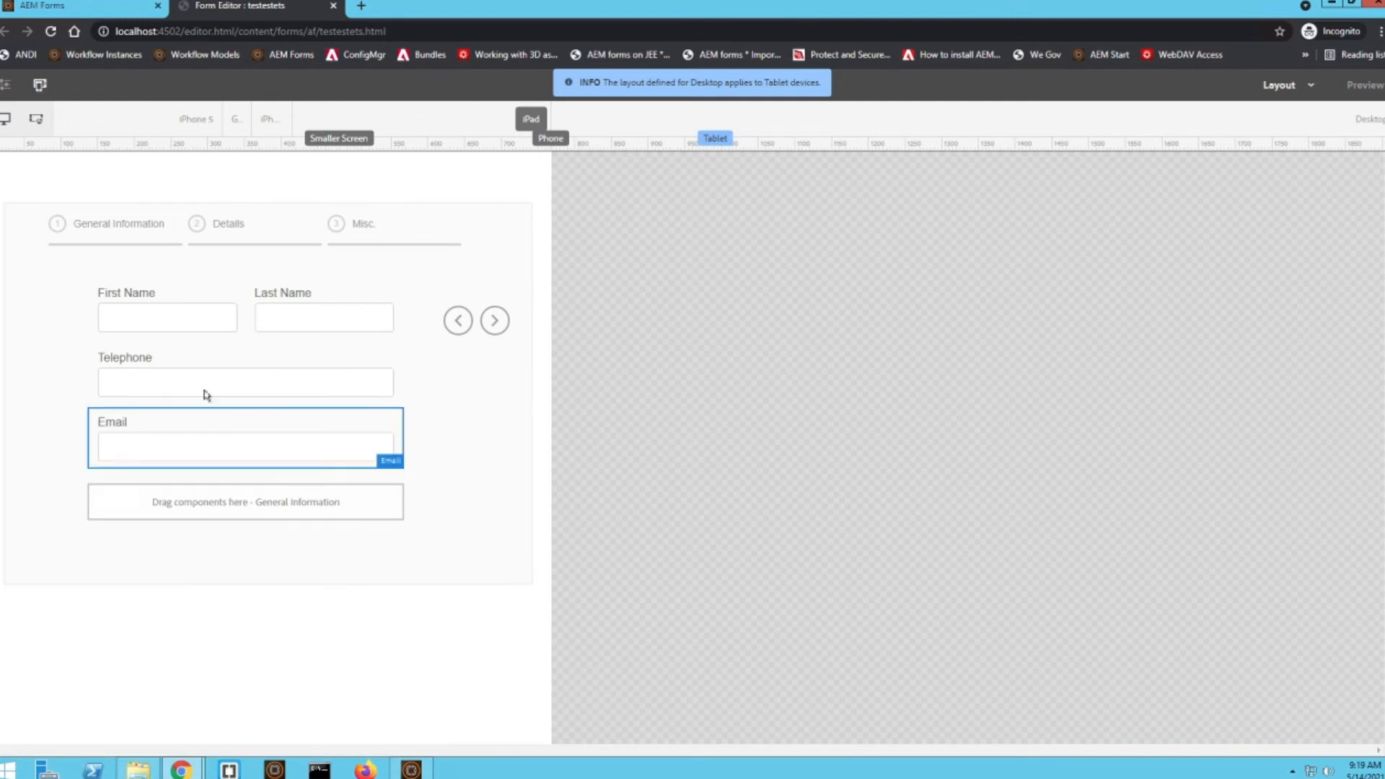
In the iPhone 5 layout, widen the Telephone and Email fields back to full width so each has its own row
{"action": "left_click", "coordinate": [189, 119]}
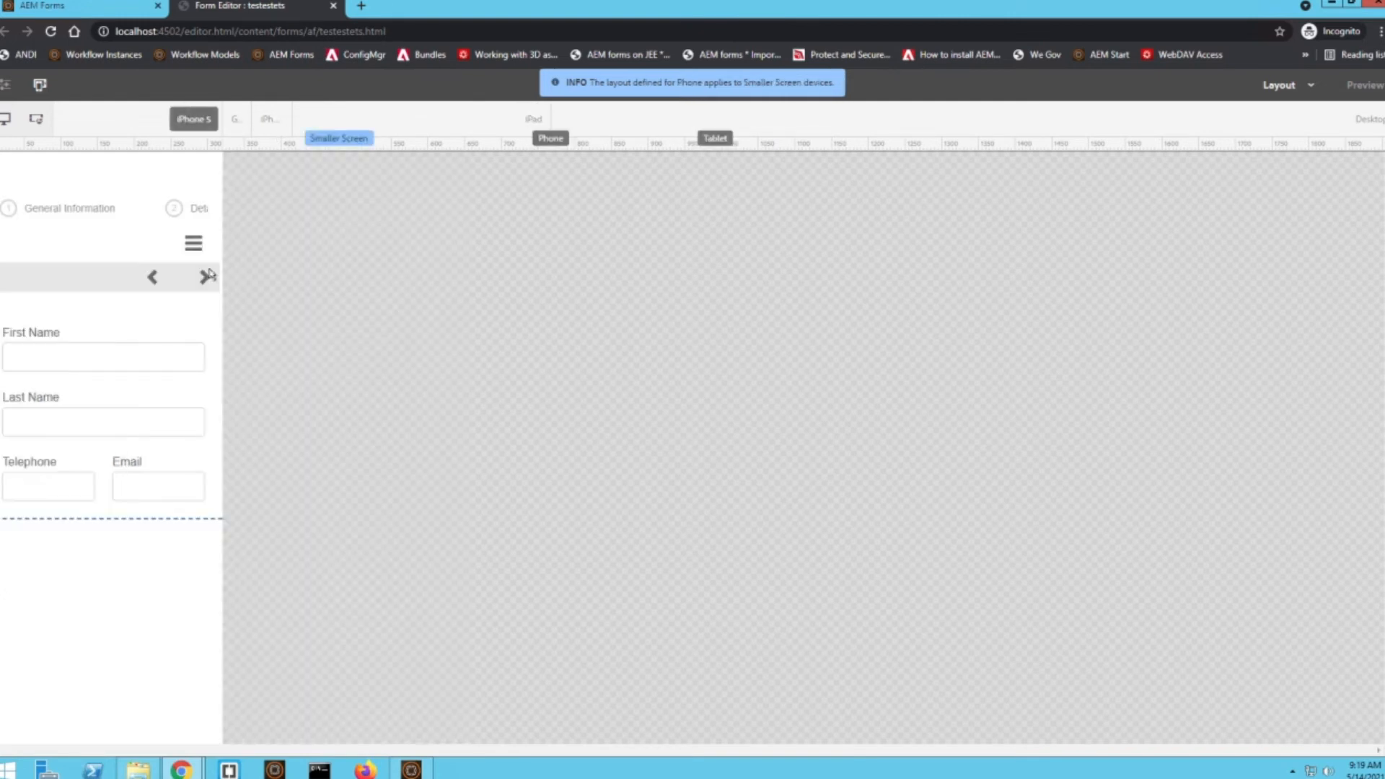
{"action": "left_click", "coordinate": [81, 485]}
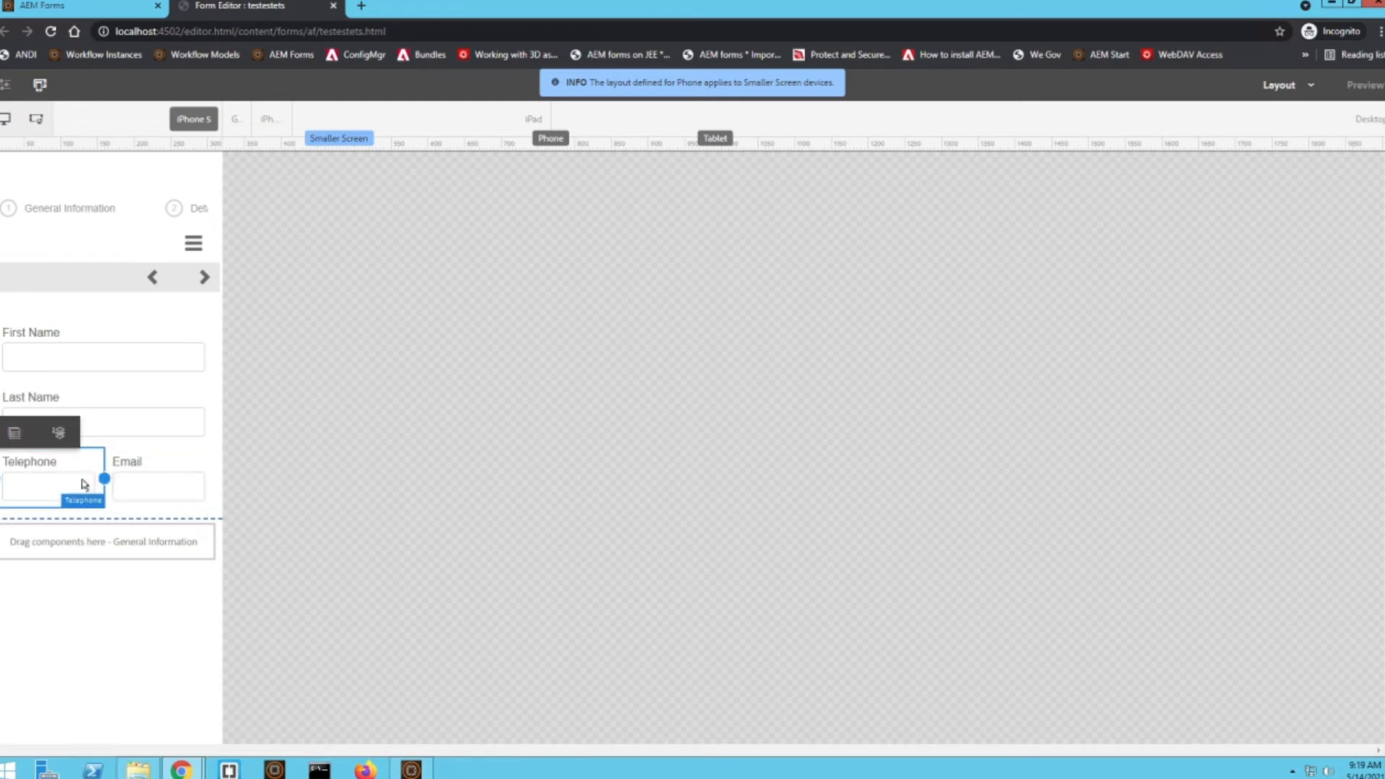
{"action": "mouse_move", "coordinate": [103, 477]}
{"action": "left_mouse_down"}
{"action": "mouse_move", "coordinate": [216, 469]}
{"action": "mouse_move", "coordinate": [98, 483]}
{"action": "left_mouse_up"}
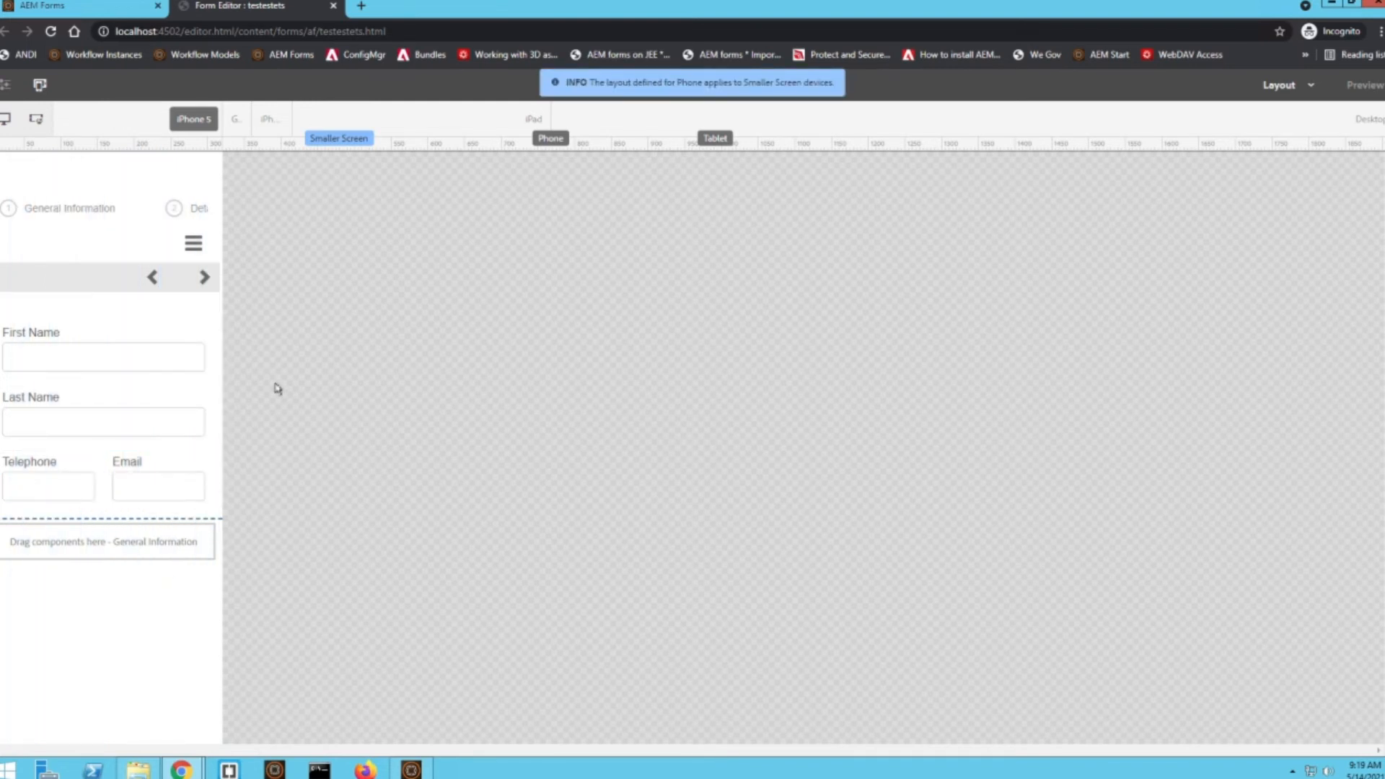
{"action": "left_click", "coordinate": [94, 476]}
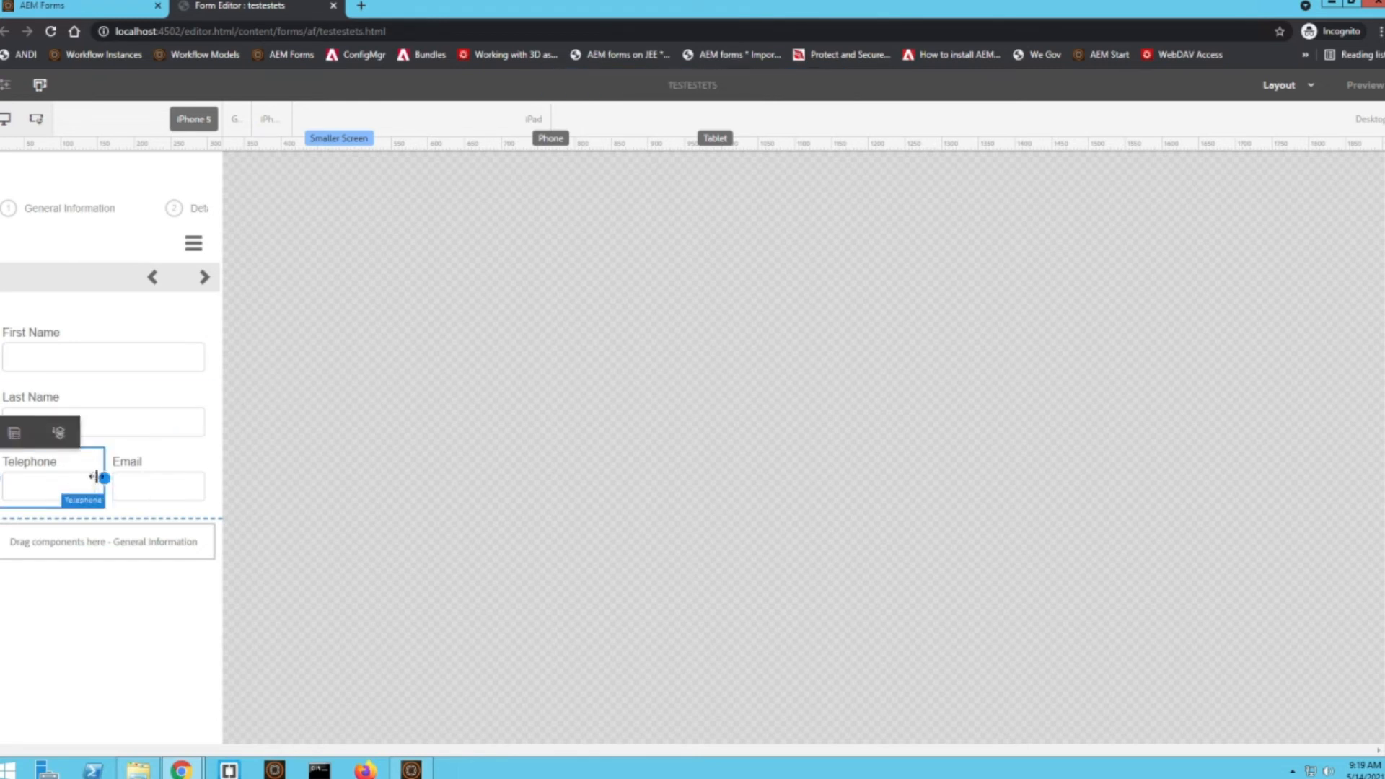
{"action": "left_click_drag", "start_coordinate": [103, 478], "coordinate": [219, 478]}
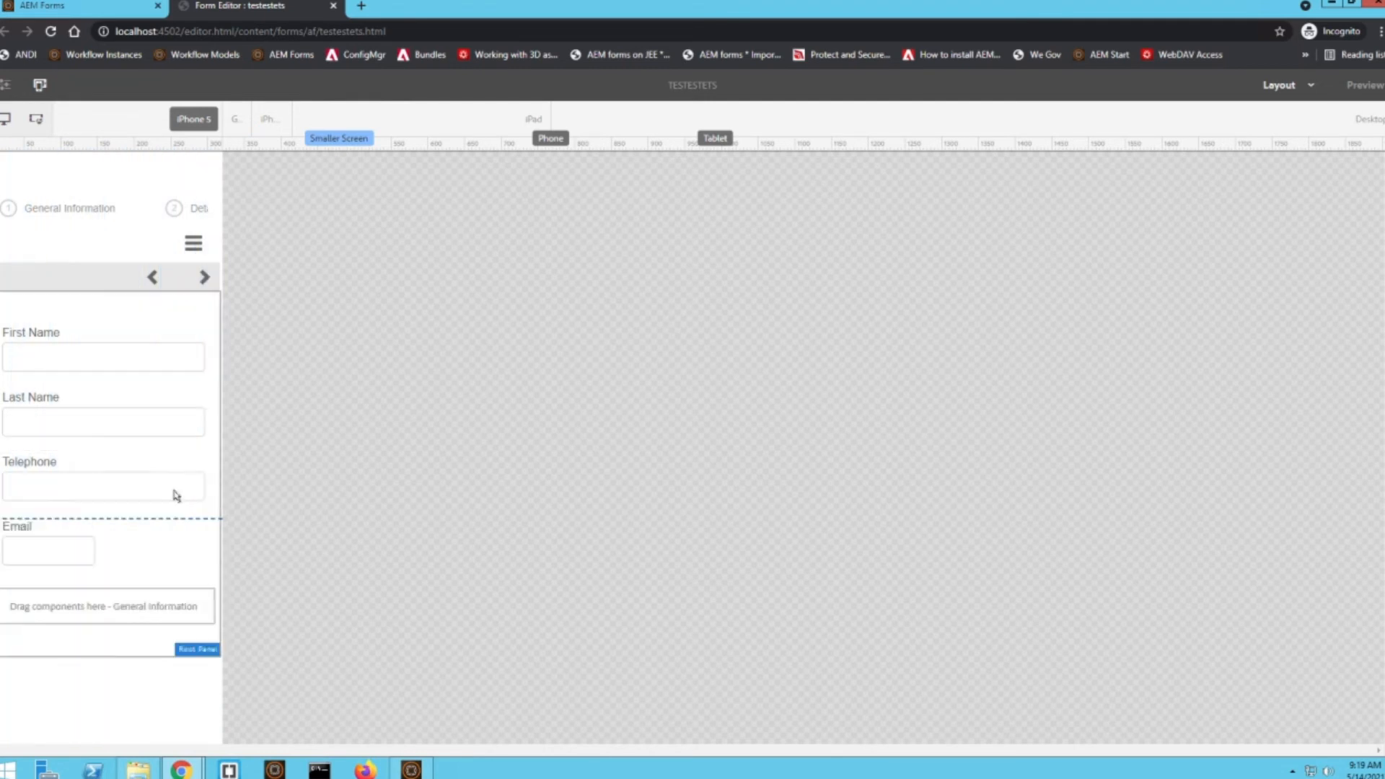
{"action": "left_click", "coordinate": [48, 541]}
{"action": "left_click_drag", "start_coordinate": [104, 543], "coordinate": [210, 542]}
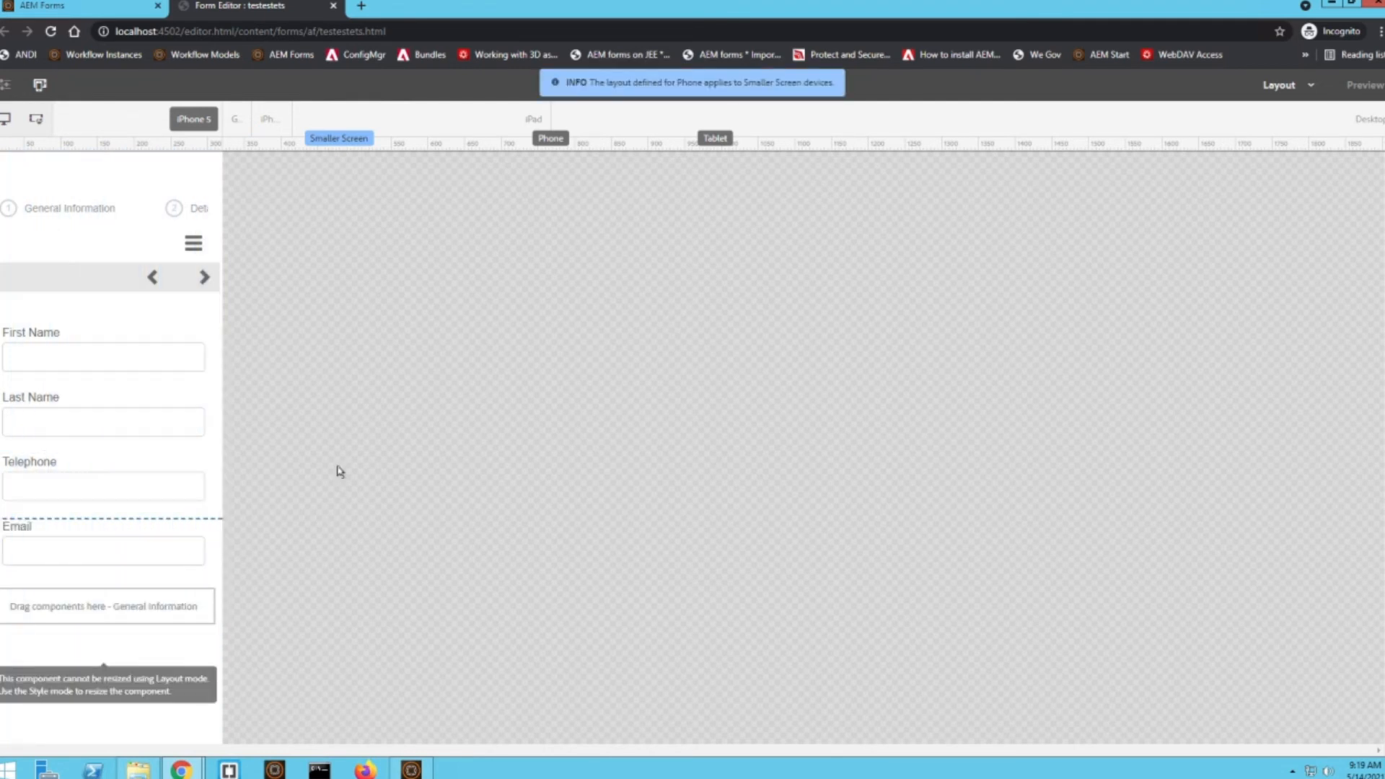
Compare the desktop layout with the iPhone 5 layout and return the form editor to Edit mode
{"action": "left_click", "coordinate": [323, 126]}
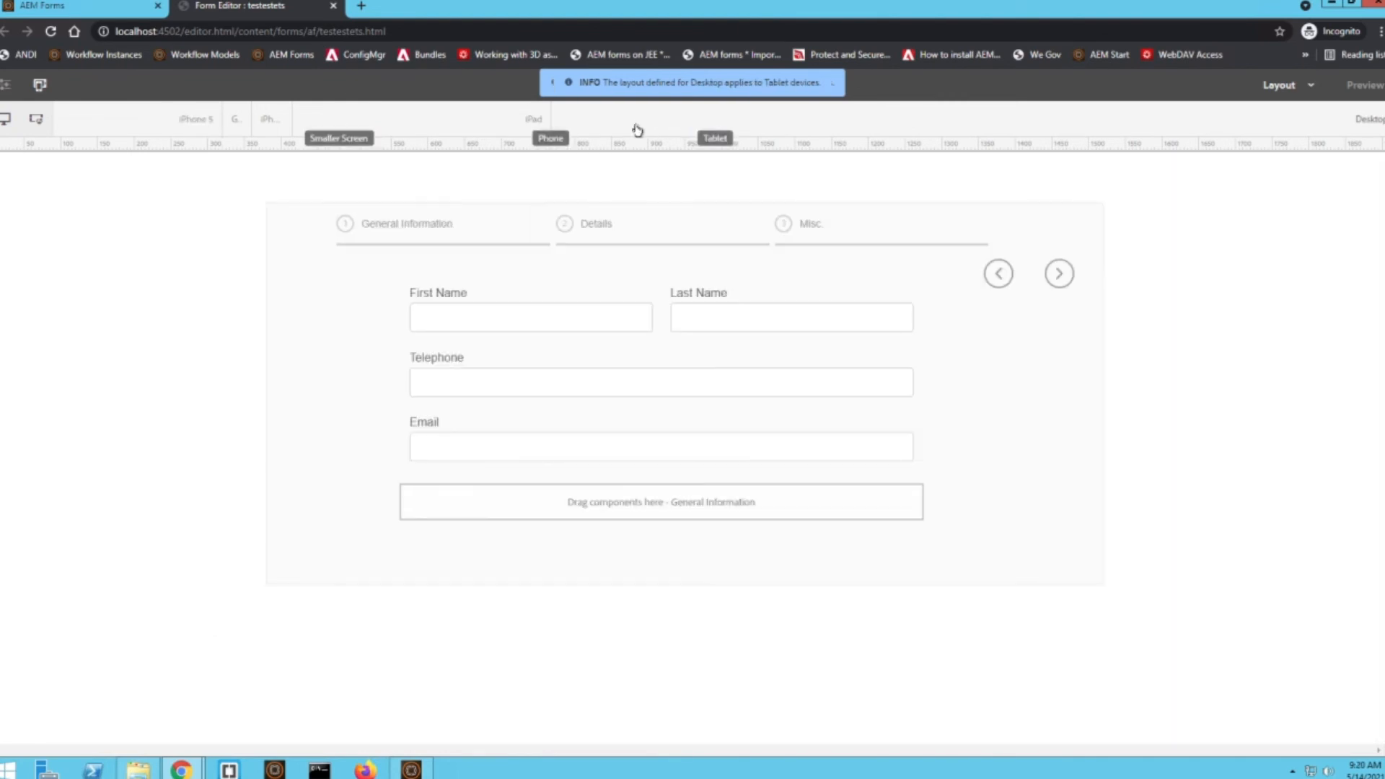
{"action": "left_click", "coordinate": [156, 134]}
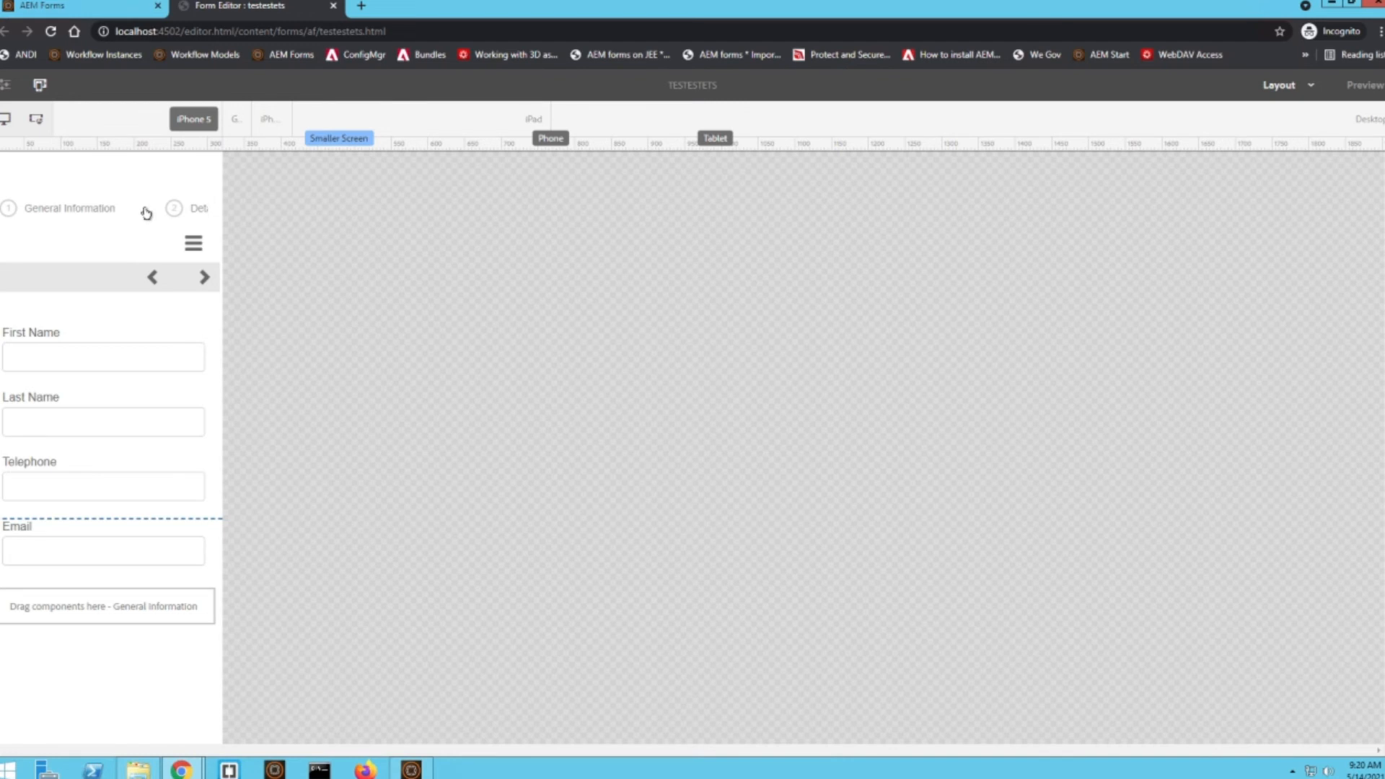
{"action": "left_click", "coordinate": [1298, 90]}
{"action": "left_click", "coordinate": [1277, 119]}
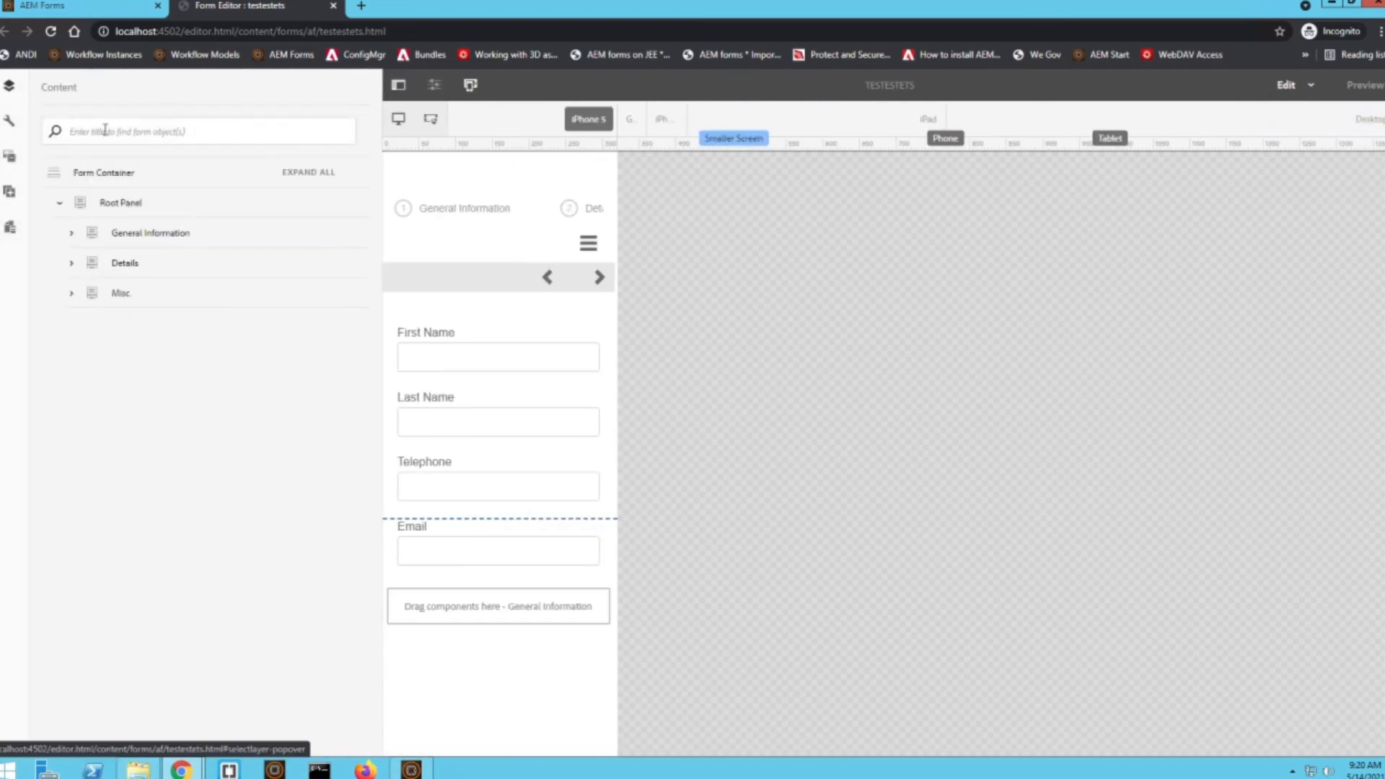
{"action": "left_click", "coordinate": [120, 205]}
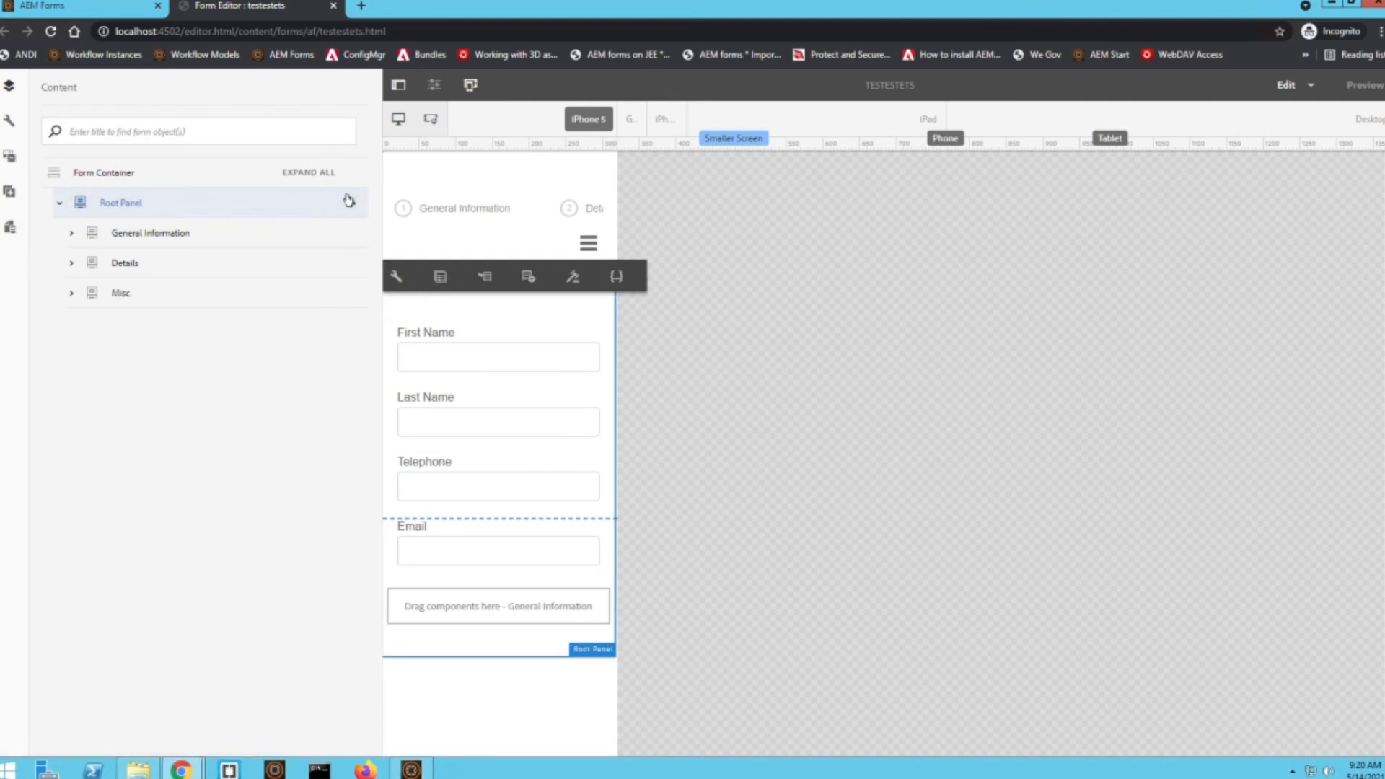
{"action": "left_click", "coordinate": [349, 201]}
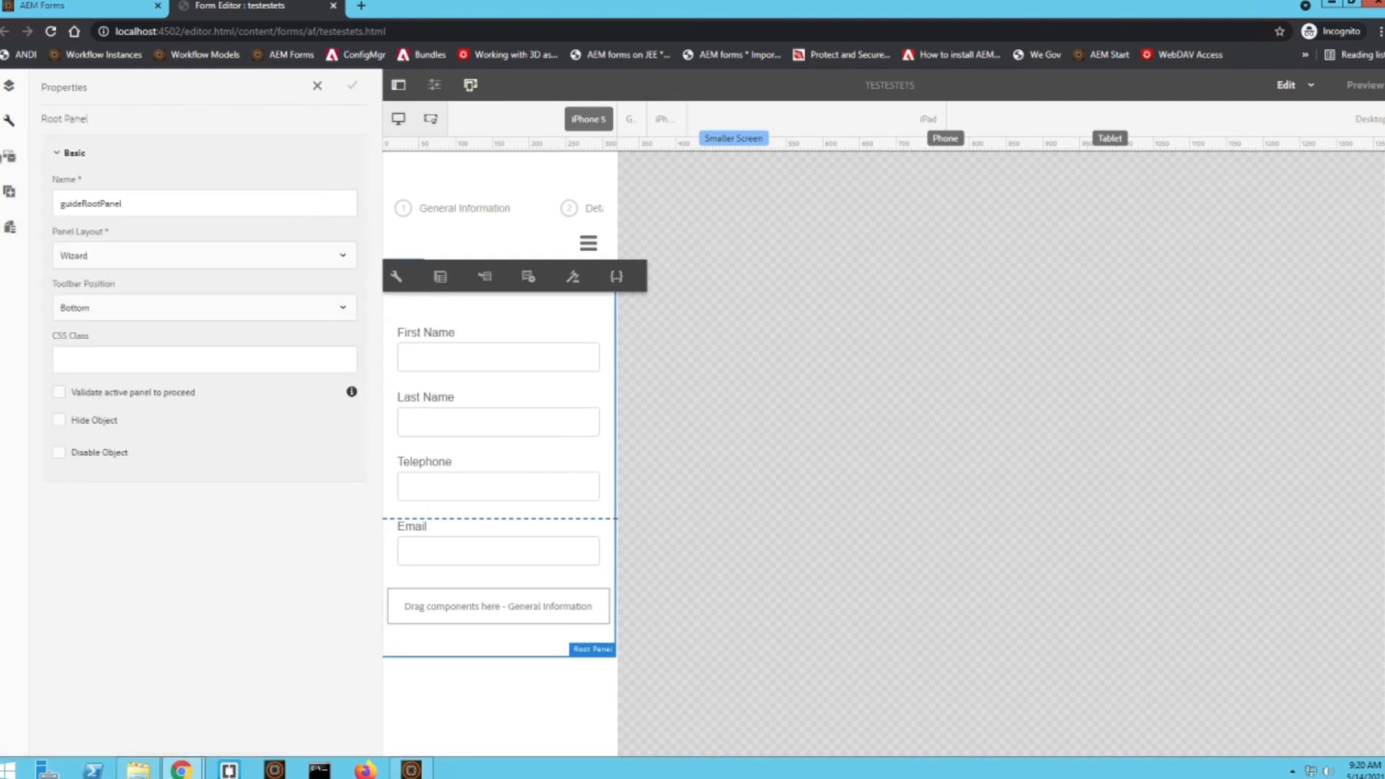
{"action": "left_click", "coordinate": [8, 85]}
{"action": "left_click", "coordinate": [353, 175]}
{"action": "left_click", "coordinate": [358, 178]}
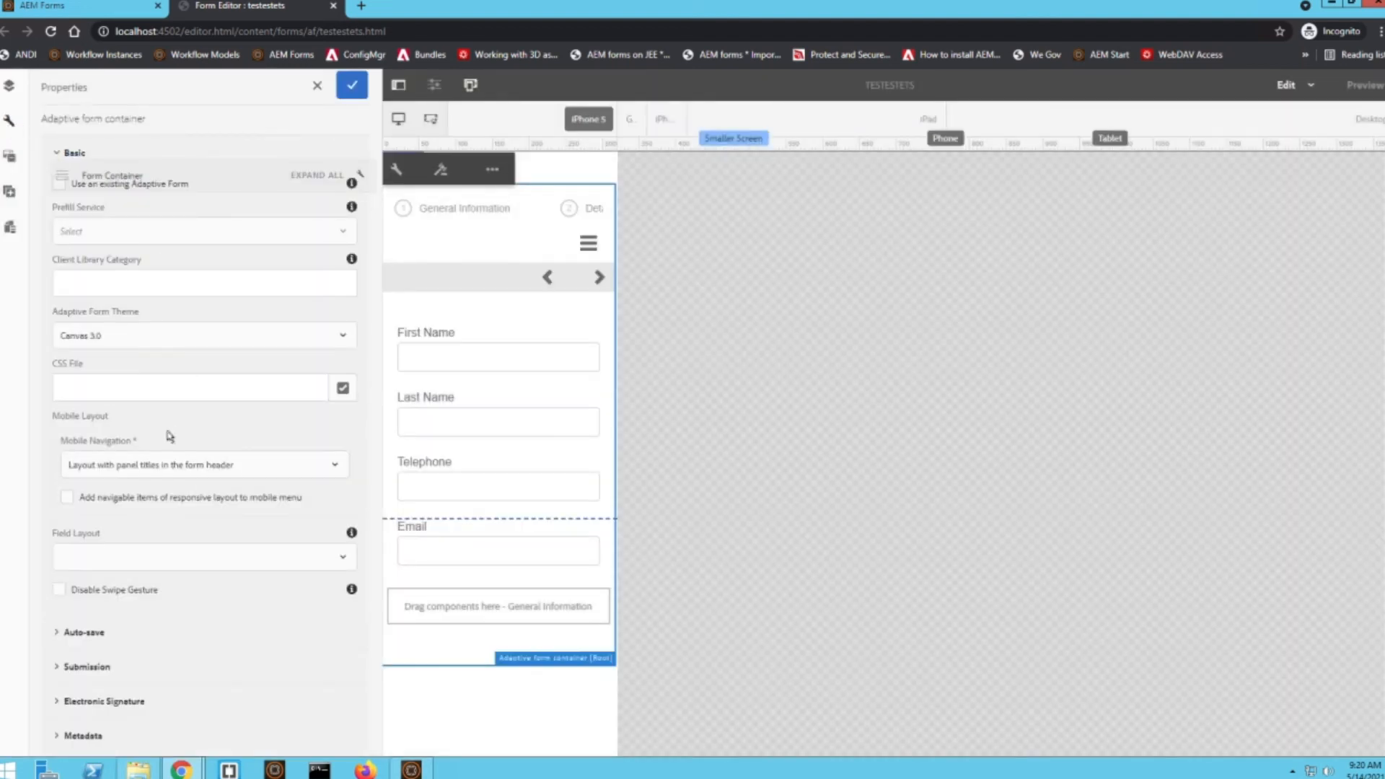
{"action": "left_click", "coordinate": [51, 31]}
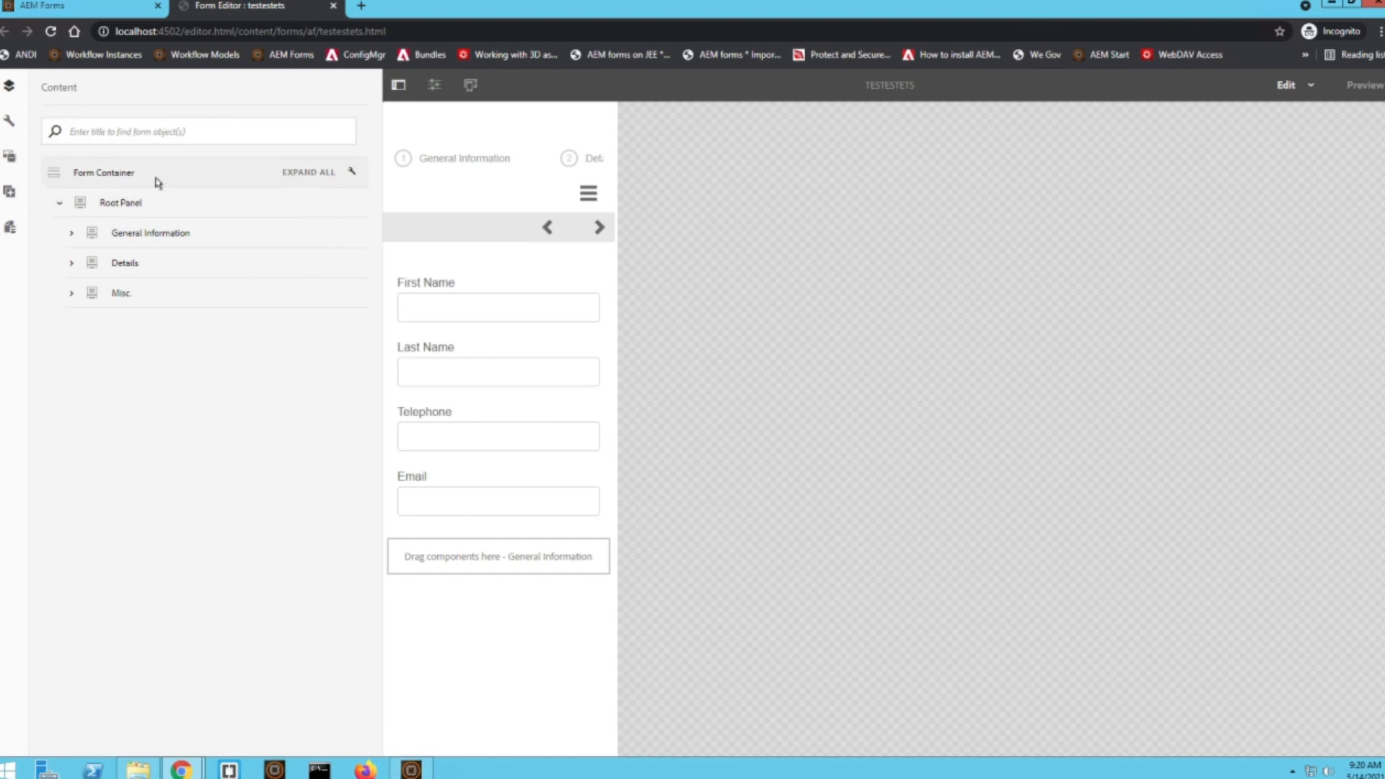
Set the Form Container's Mobile Navigation to "Layout without panel titles in the form header" and save the properties
{"action": "left_click", "coordinate": [351, 175]}
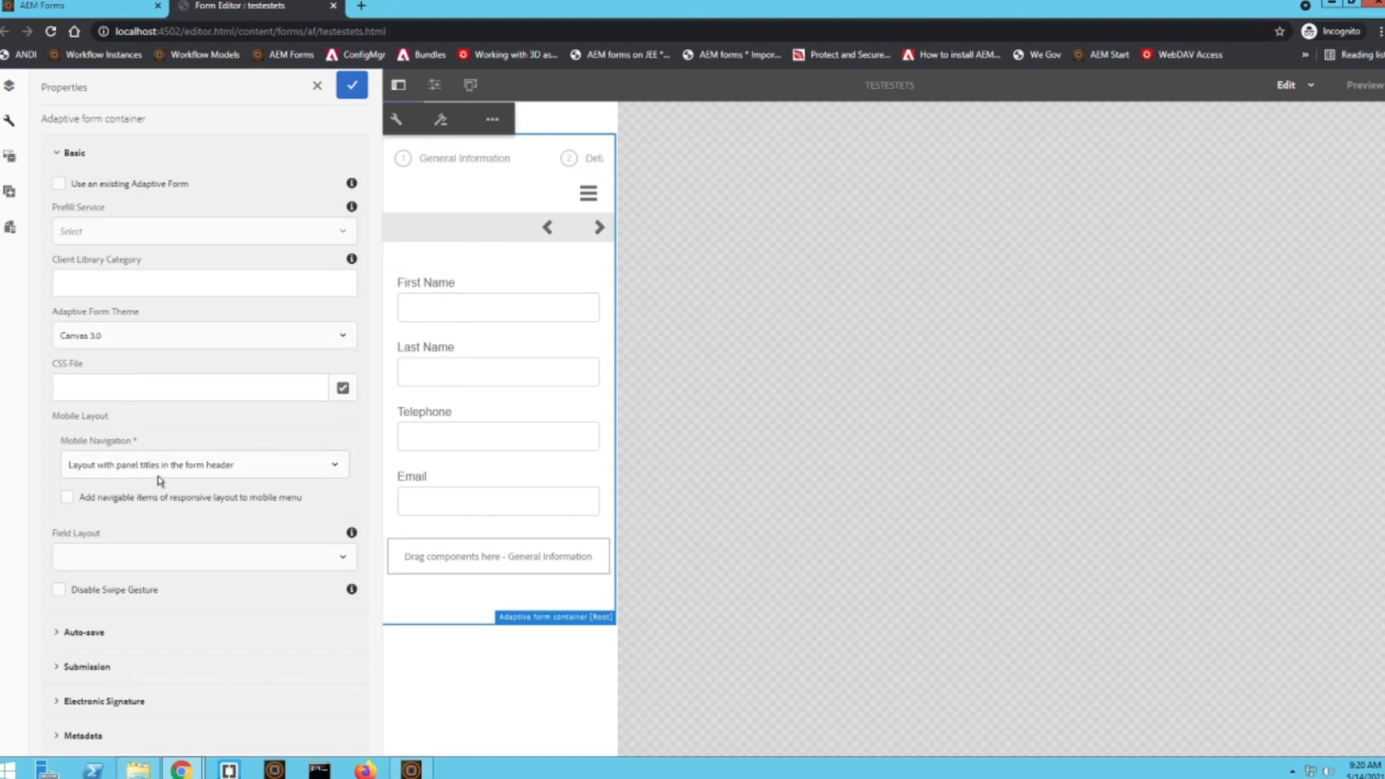
{"action": "left_click", "coordinate": [220, 465]}
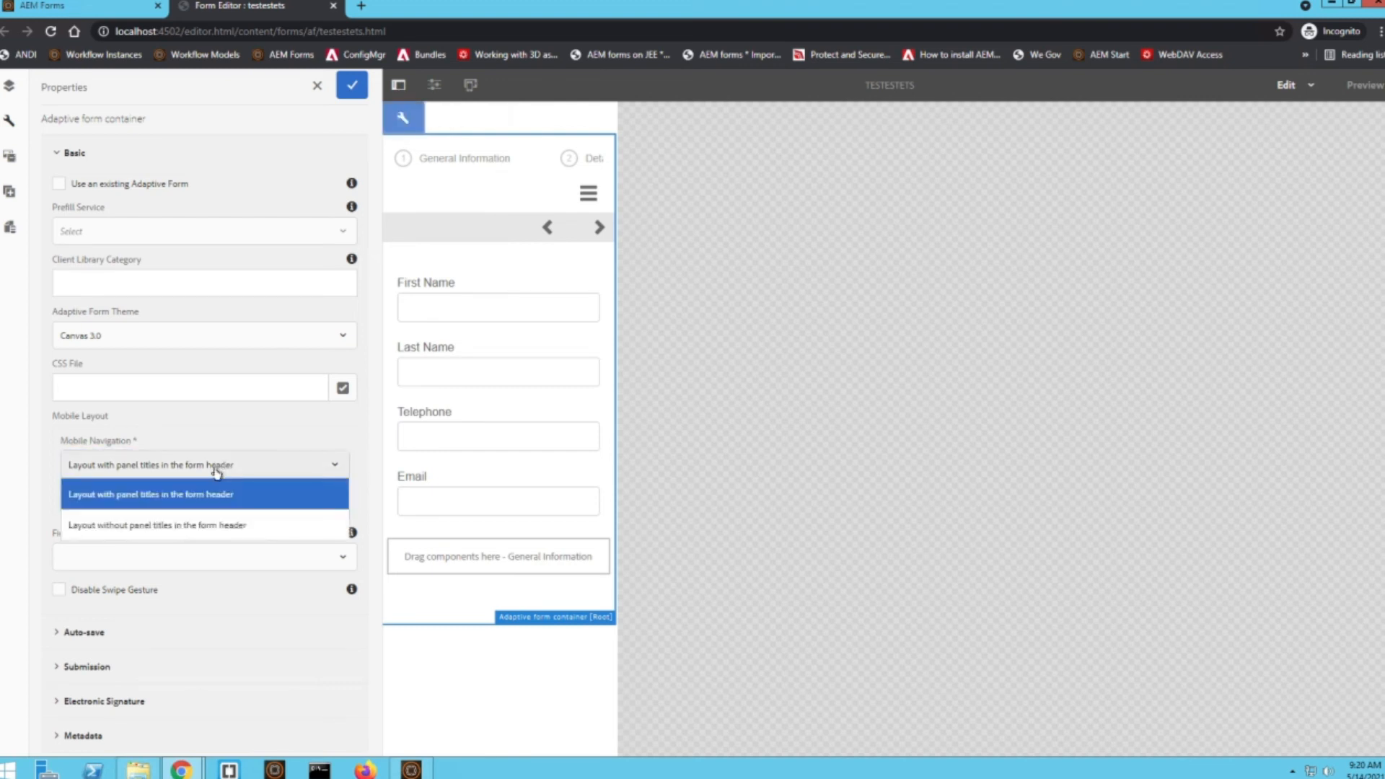
{"action": "left_click", "coordinate": [213, 526]}
{"action": "left_click", "coordinate": [351, 87]}
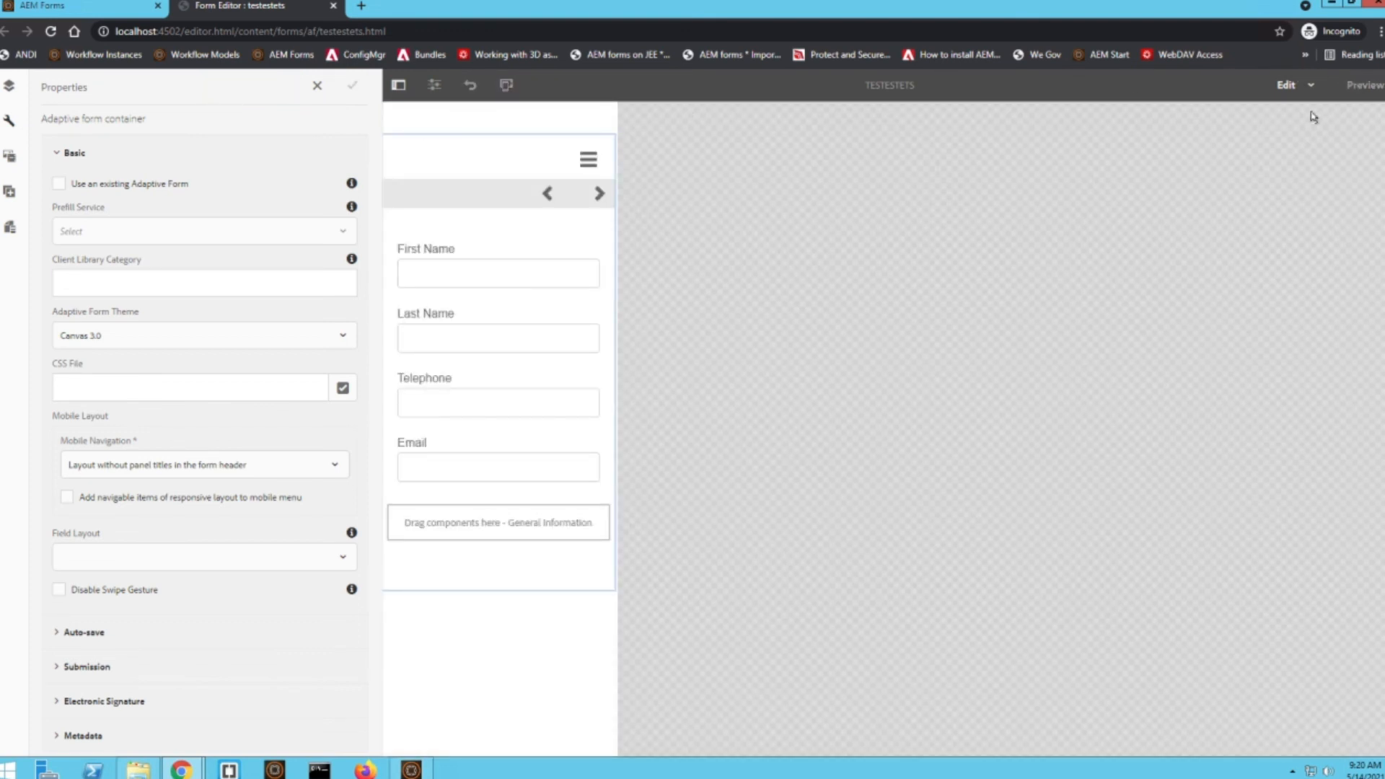
Preview the form at phone size and page forward and back through its wizard panels
{"action": "left_click", "coordinate": [1370, 88]}
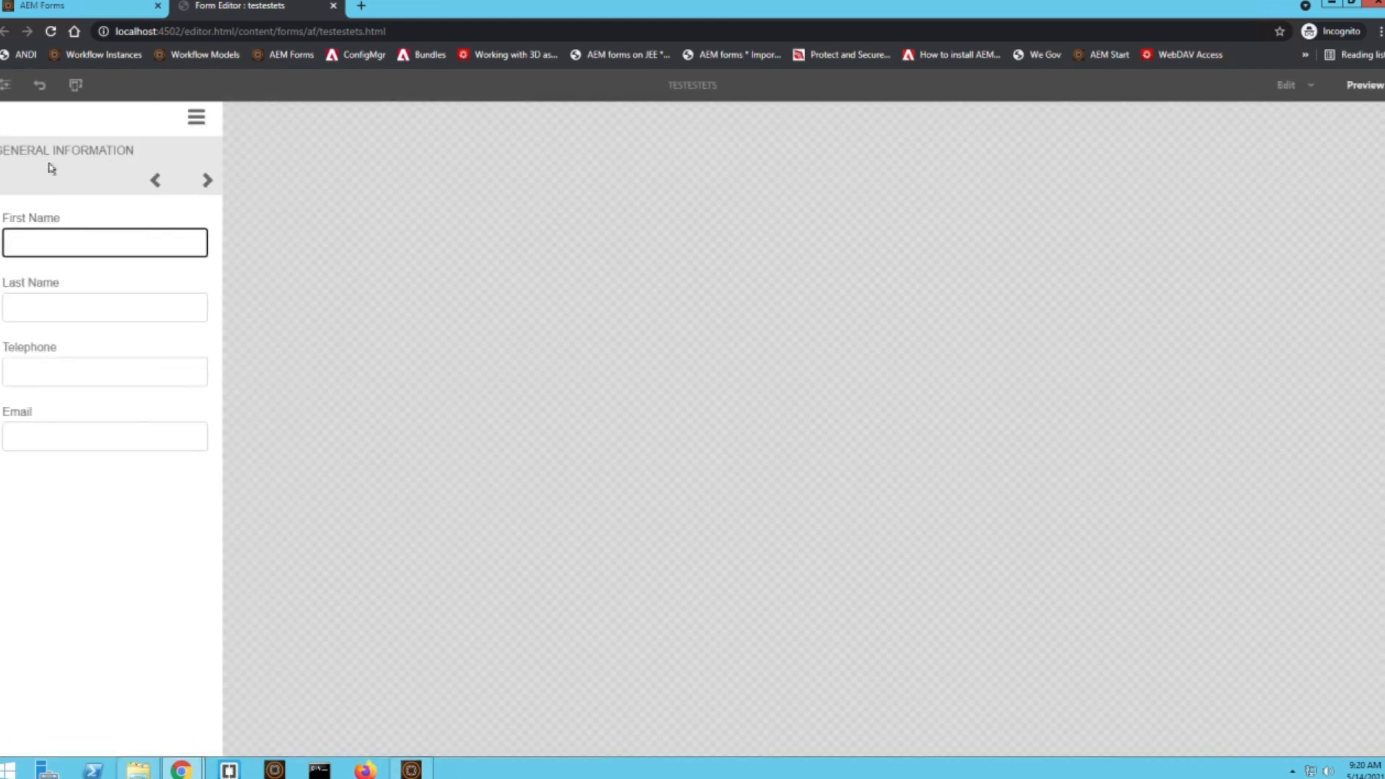
{"action": "left_click", "coordinate": [205, 180]}
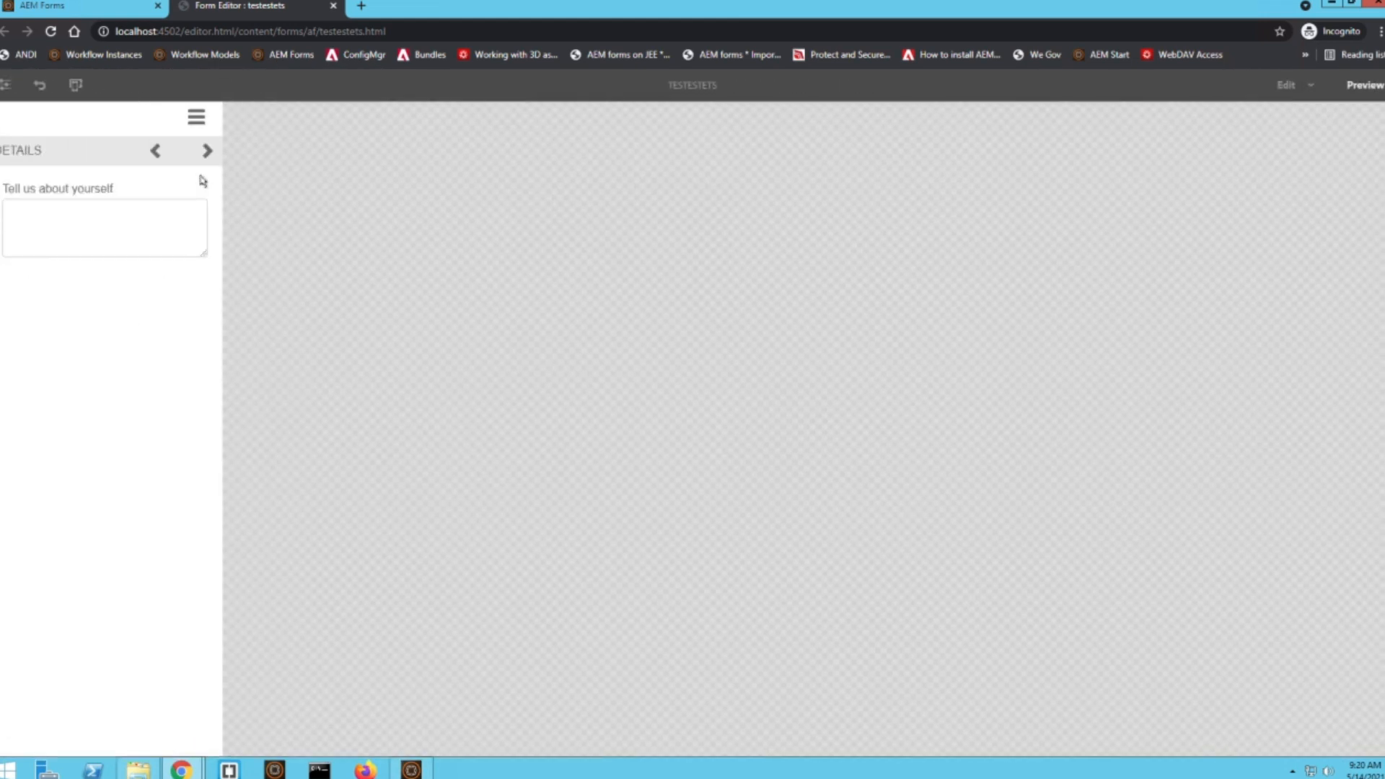
{"action": "left_click", "coordinate": [205, 152]}
{"action": "left_click", "coordinate": [158, 151]}
{"action": "left_click", "coordinate": [160, 153]}
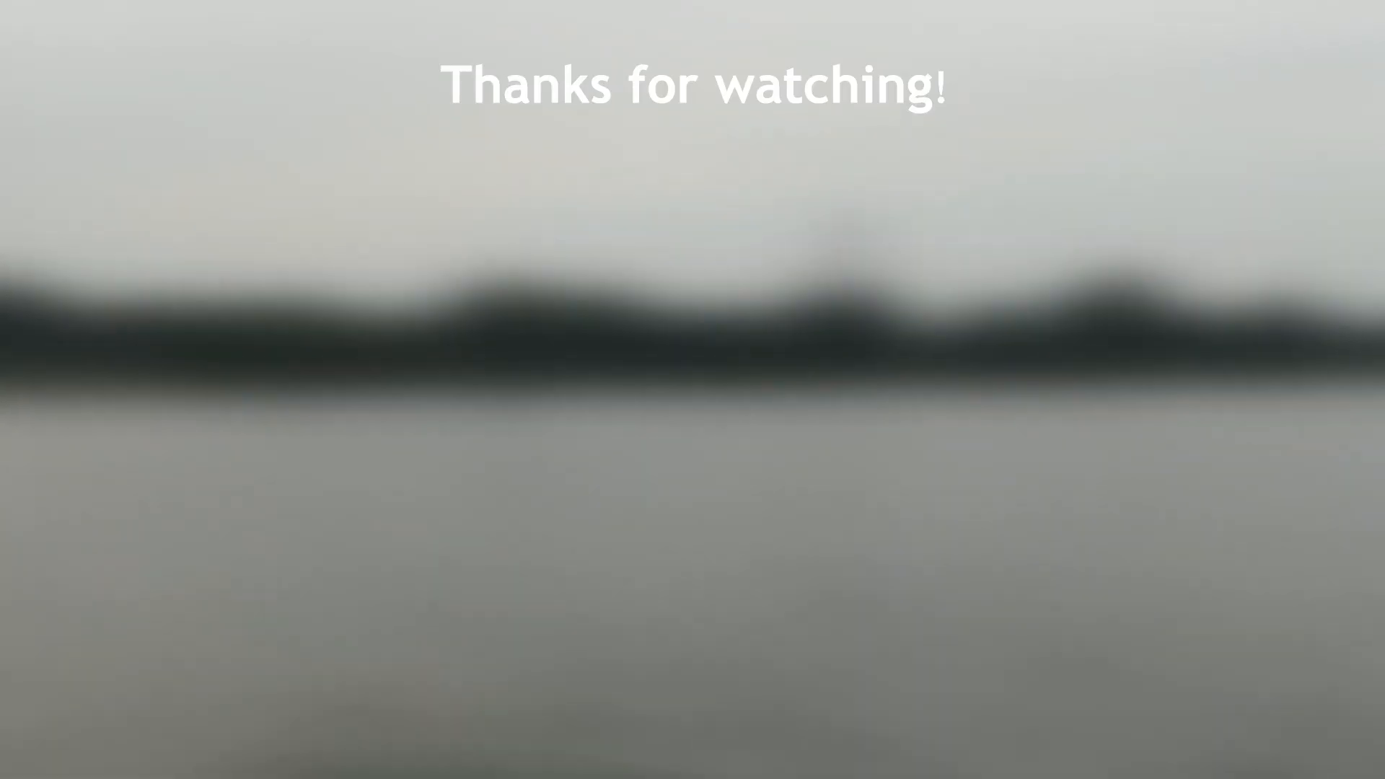